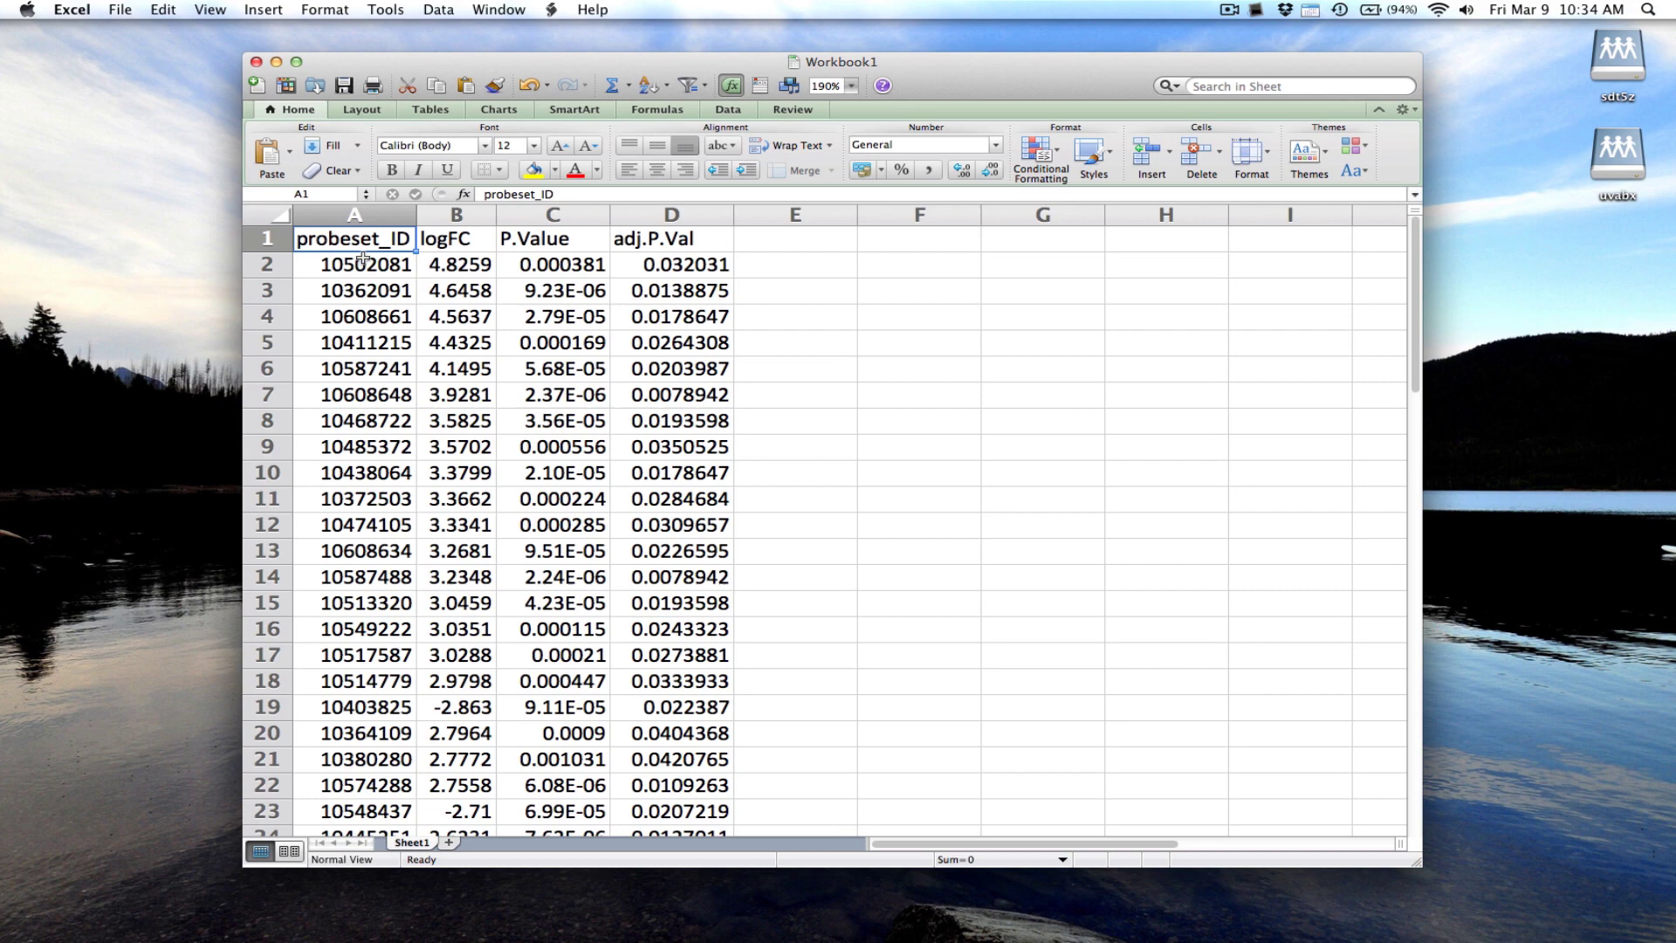
Copy the first eight probeset IDs in cells A2:A9 of the Excel sheet
{"action": "left_click_drag", "start_coordinate": [362, 258], "coordinate": [365, 448]}
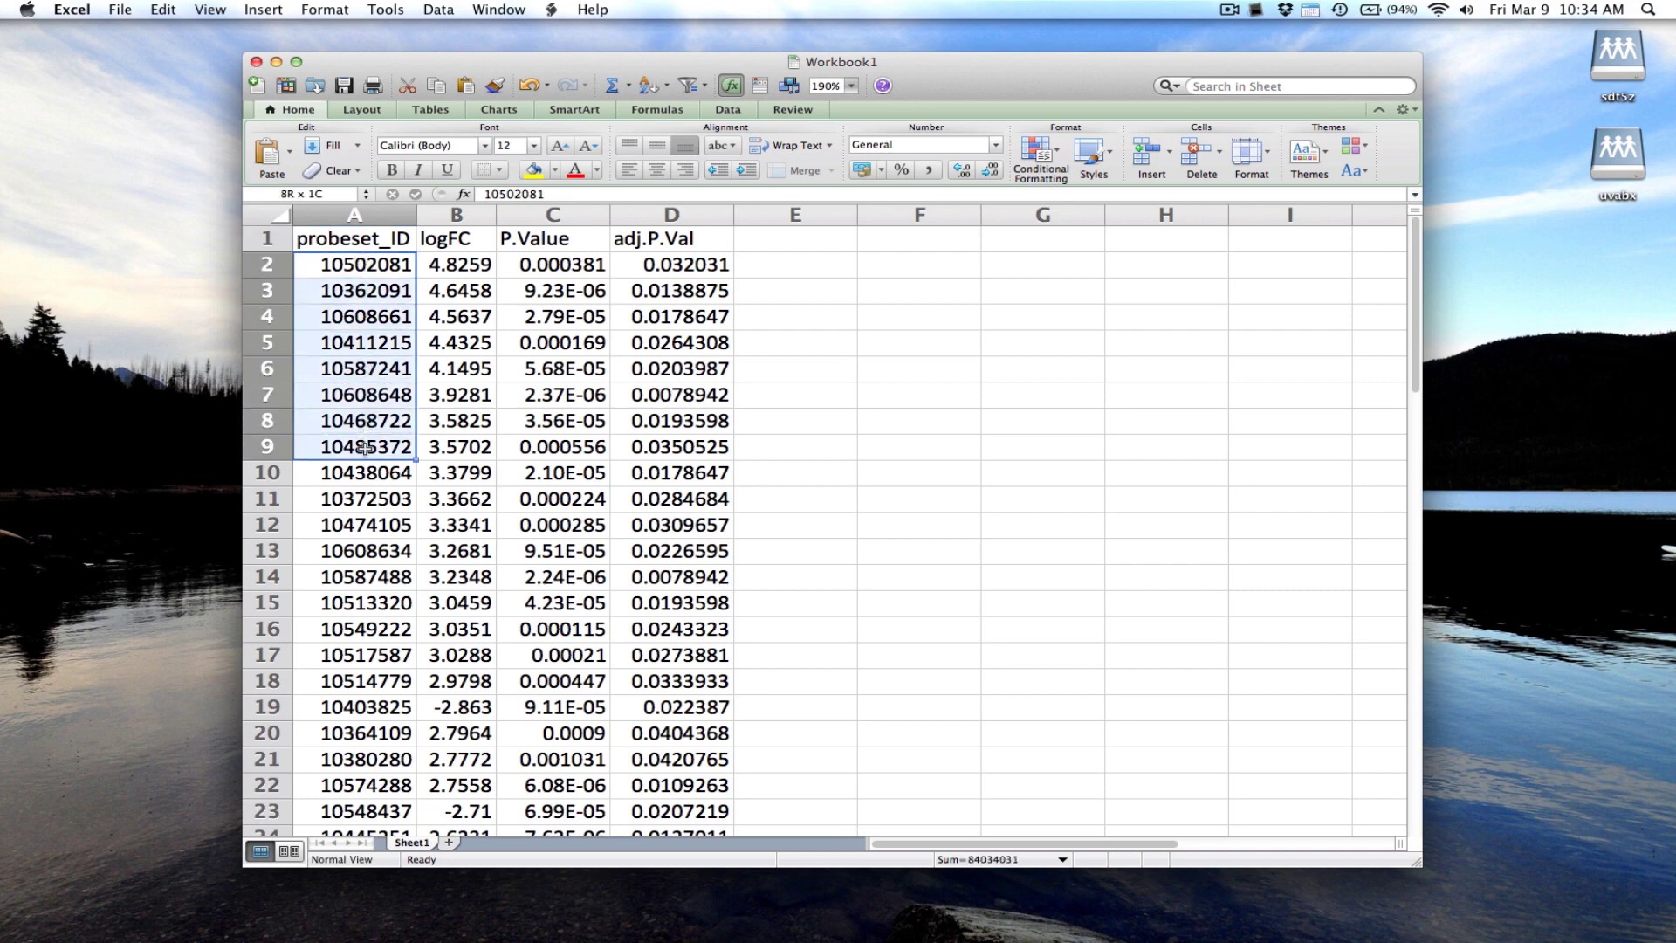
{"action": "key", "text": "super+c"}
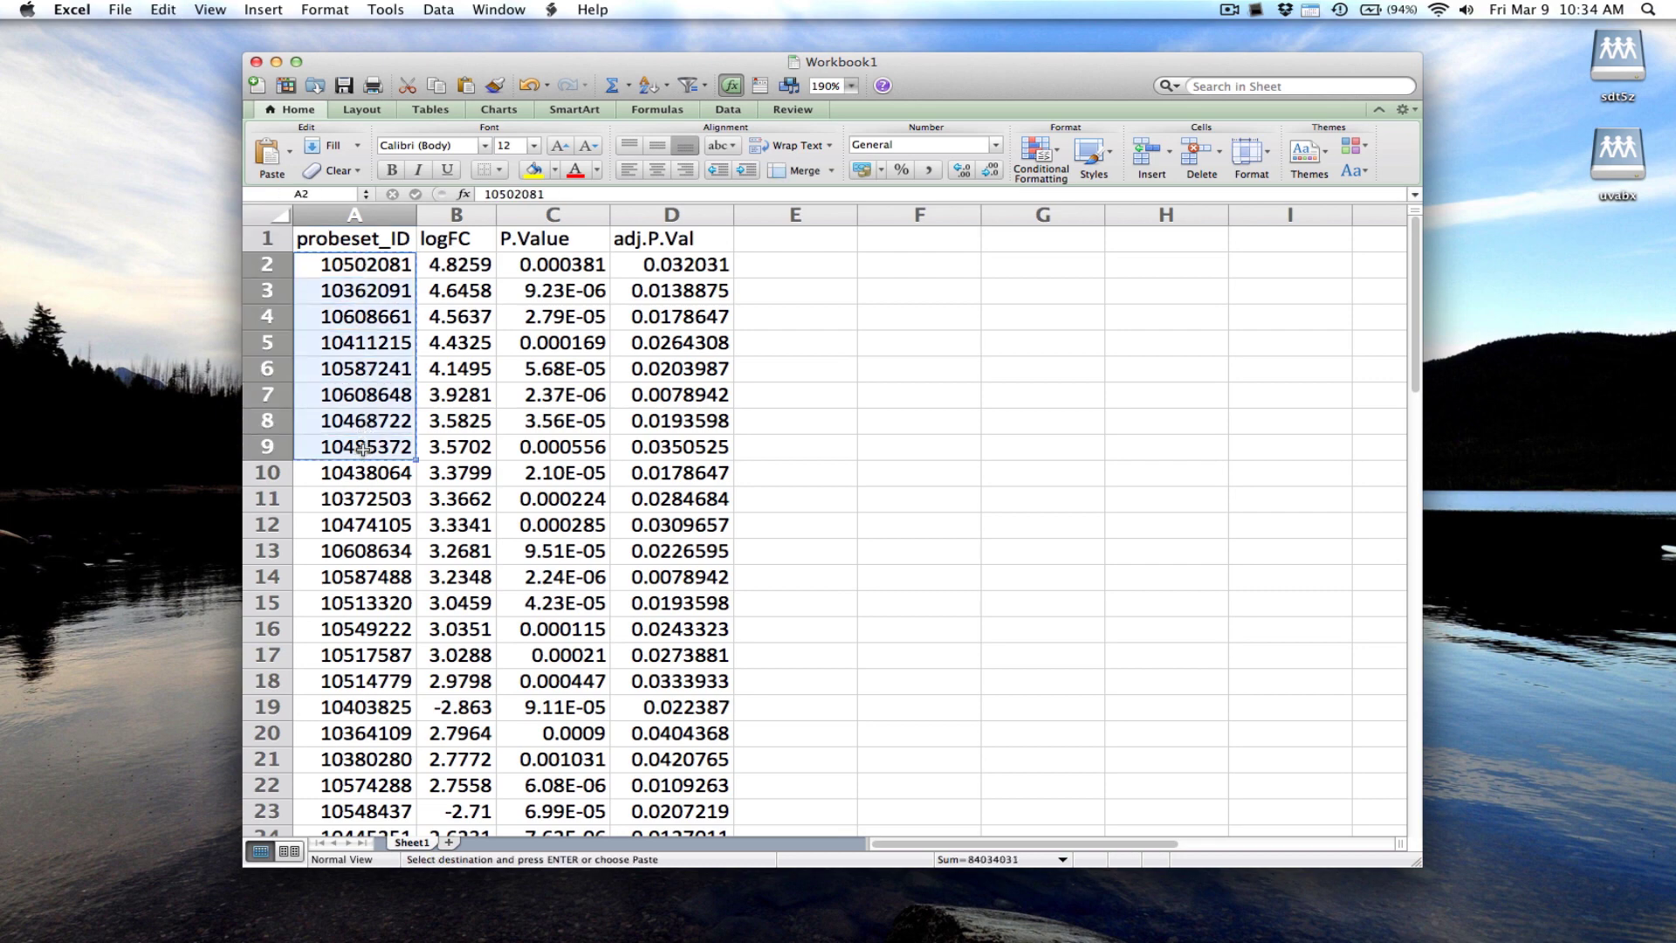
In Chrome, search Google for 'ensembl biomart' and open the BioMart - Ensembl result
{"action": "key", "text": "super+Tab"}
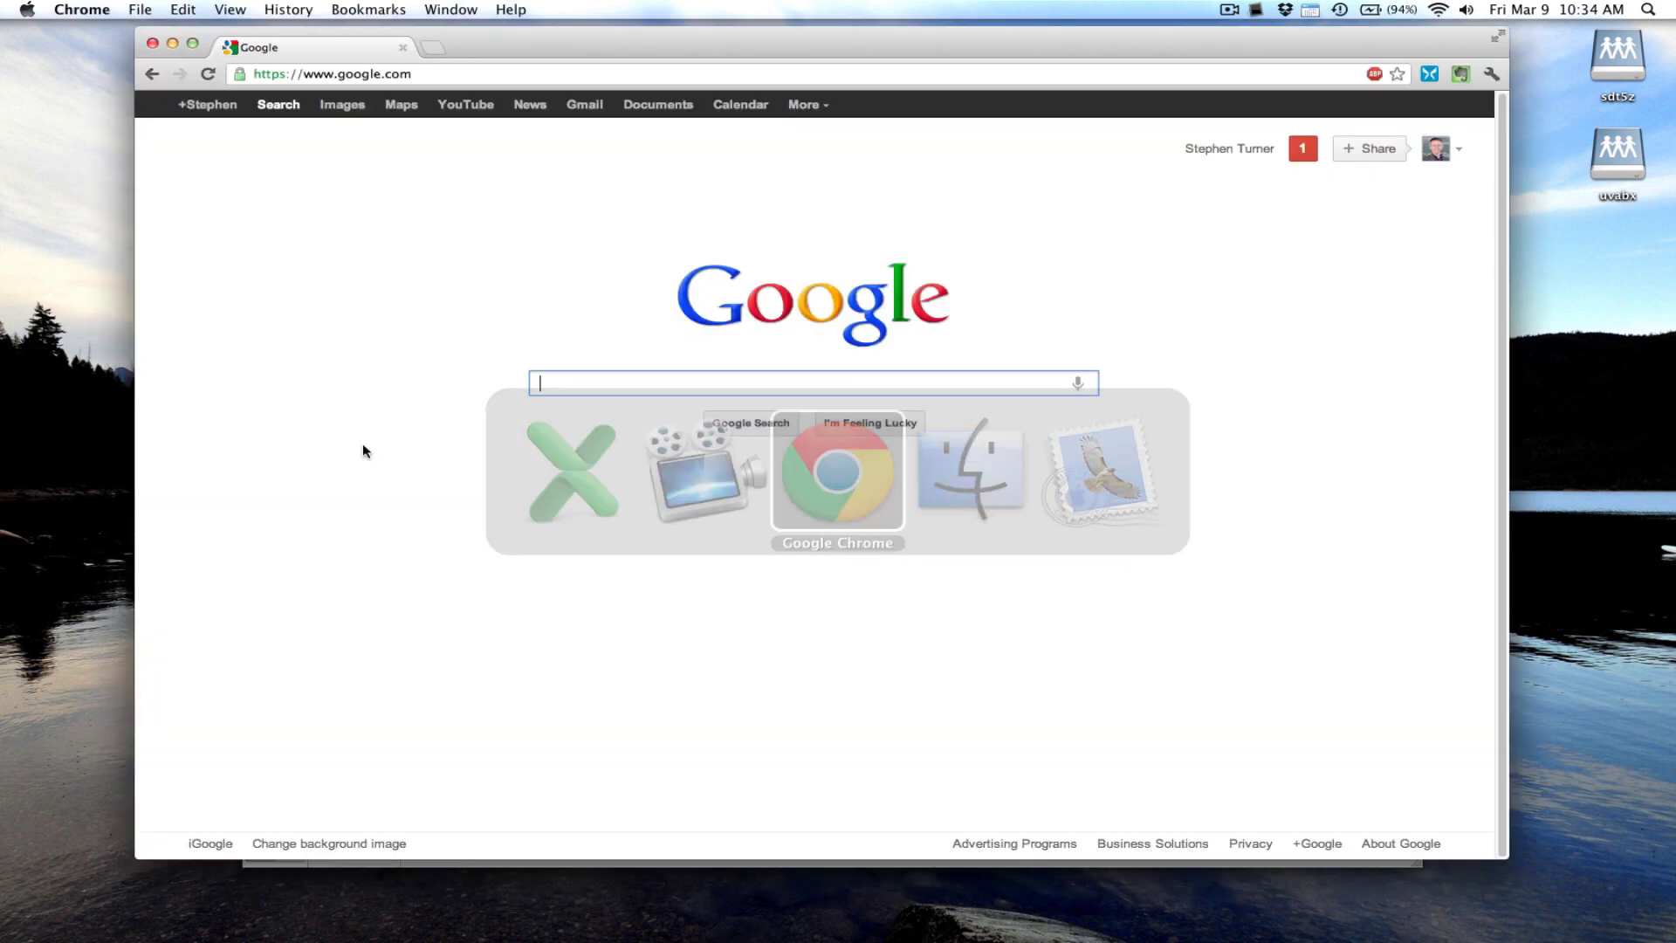
{"action": "type", "text": "ensembl biomart"}
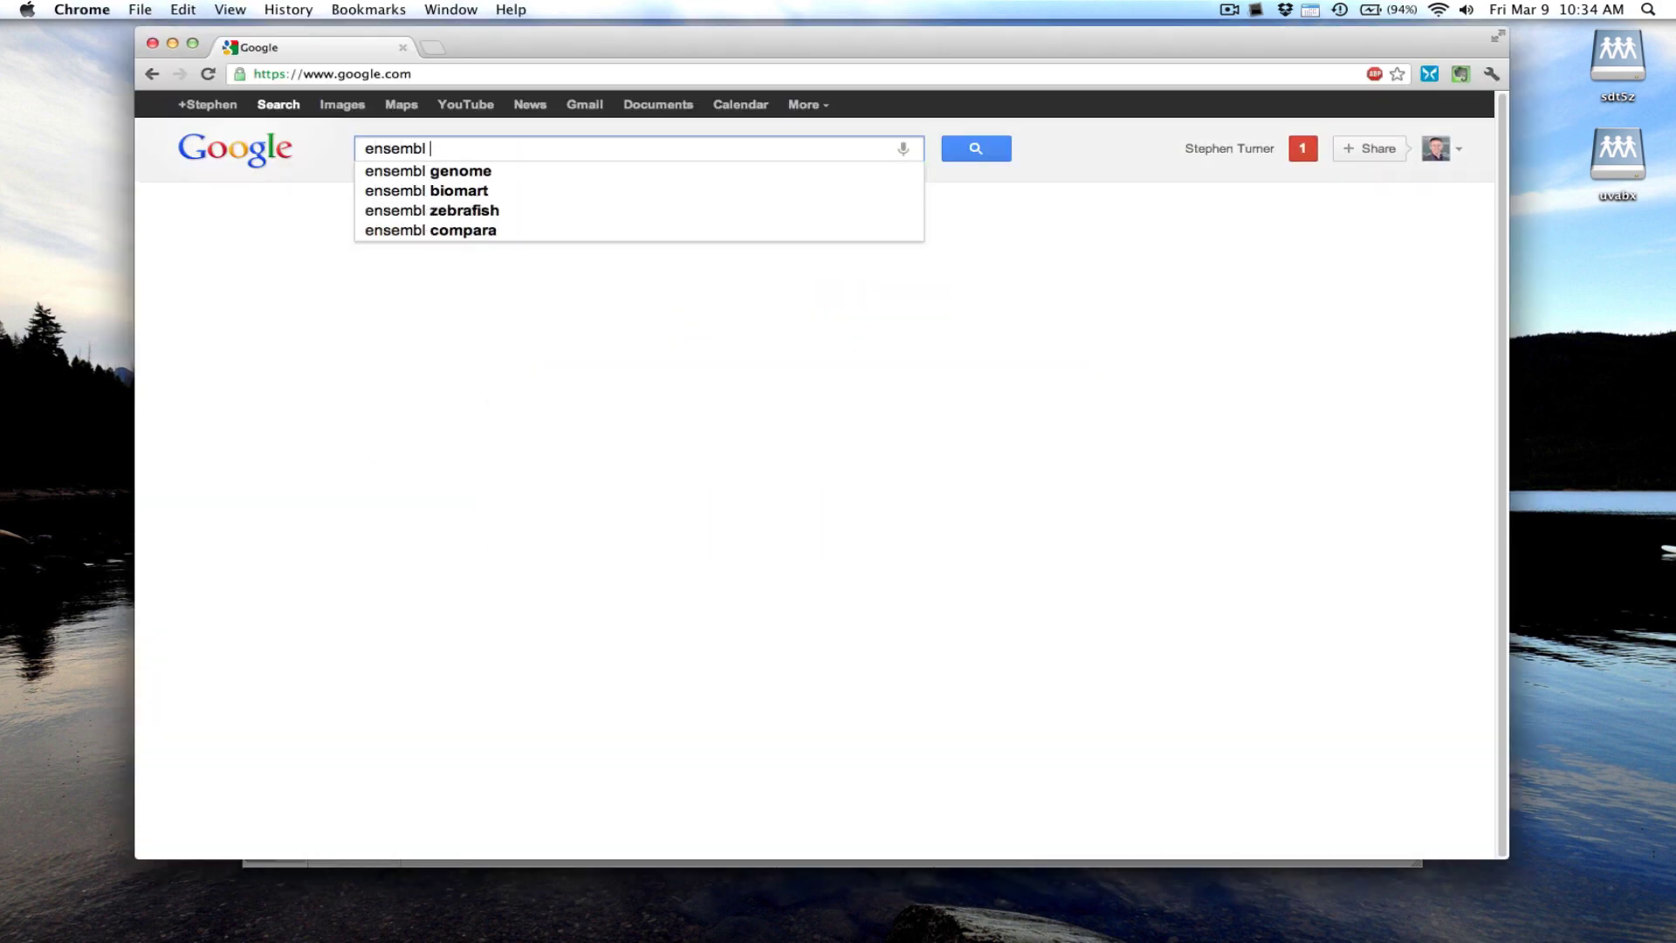
{"action": "key", "text": "Return"}
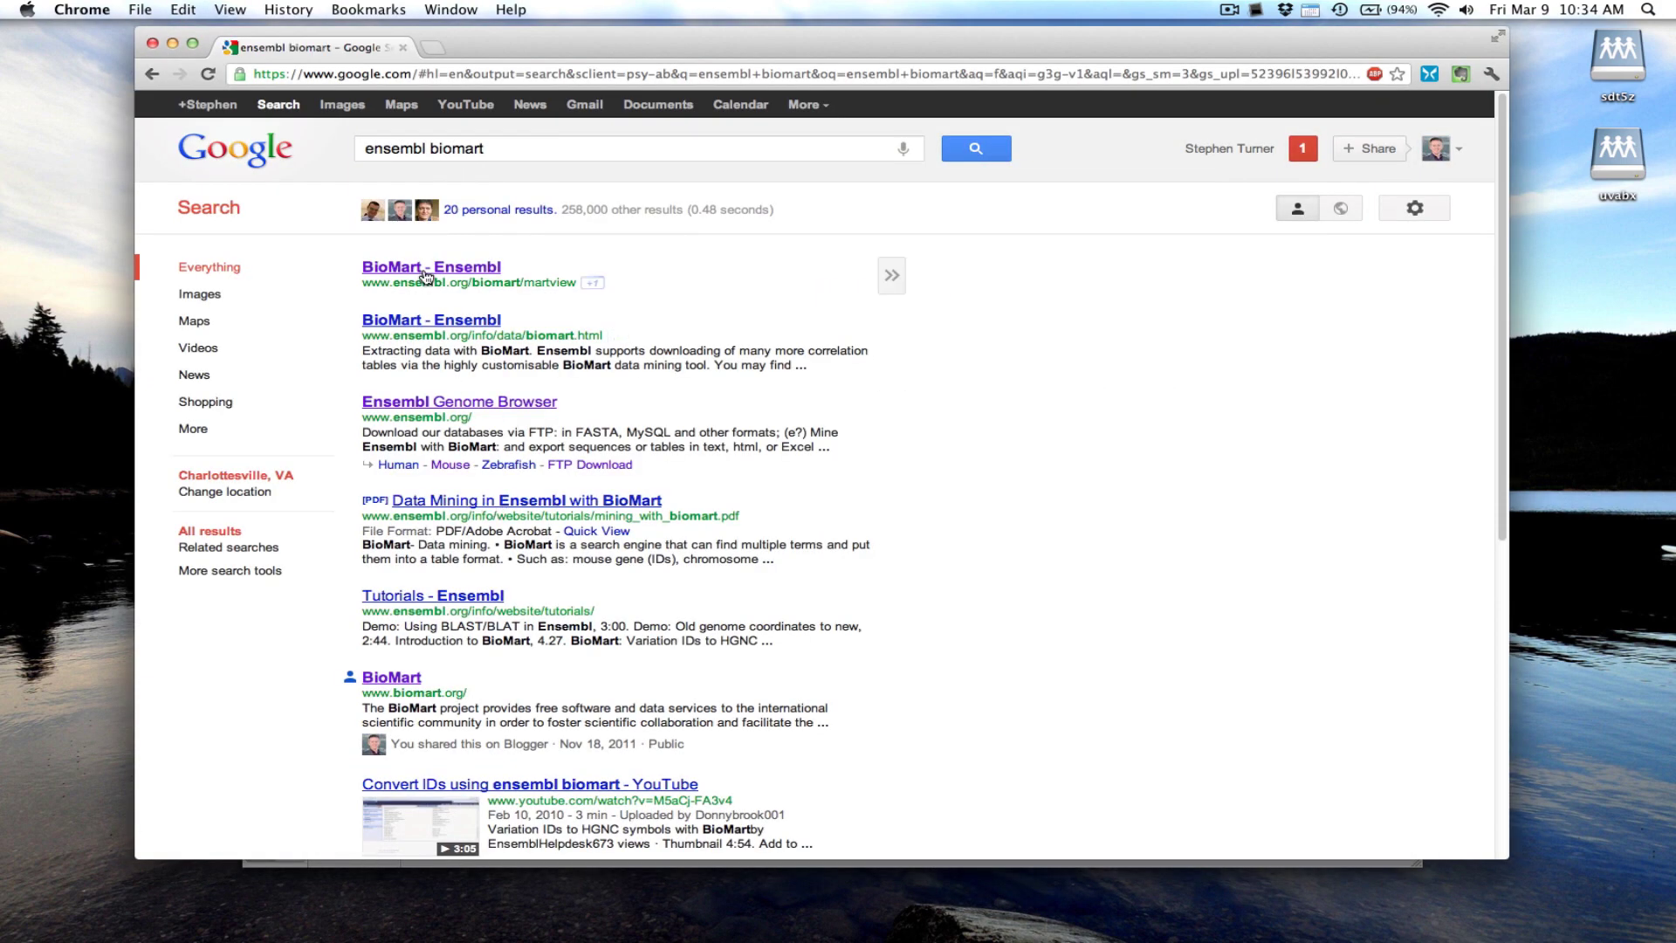
{"action": "left_click", "coordinate": [410, 164]}
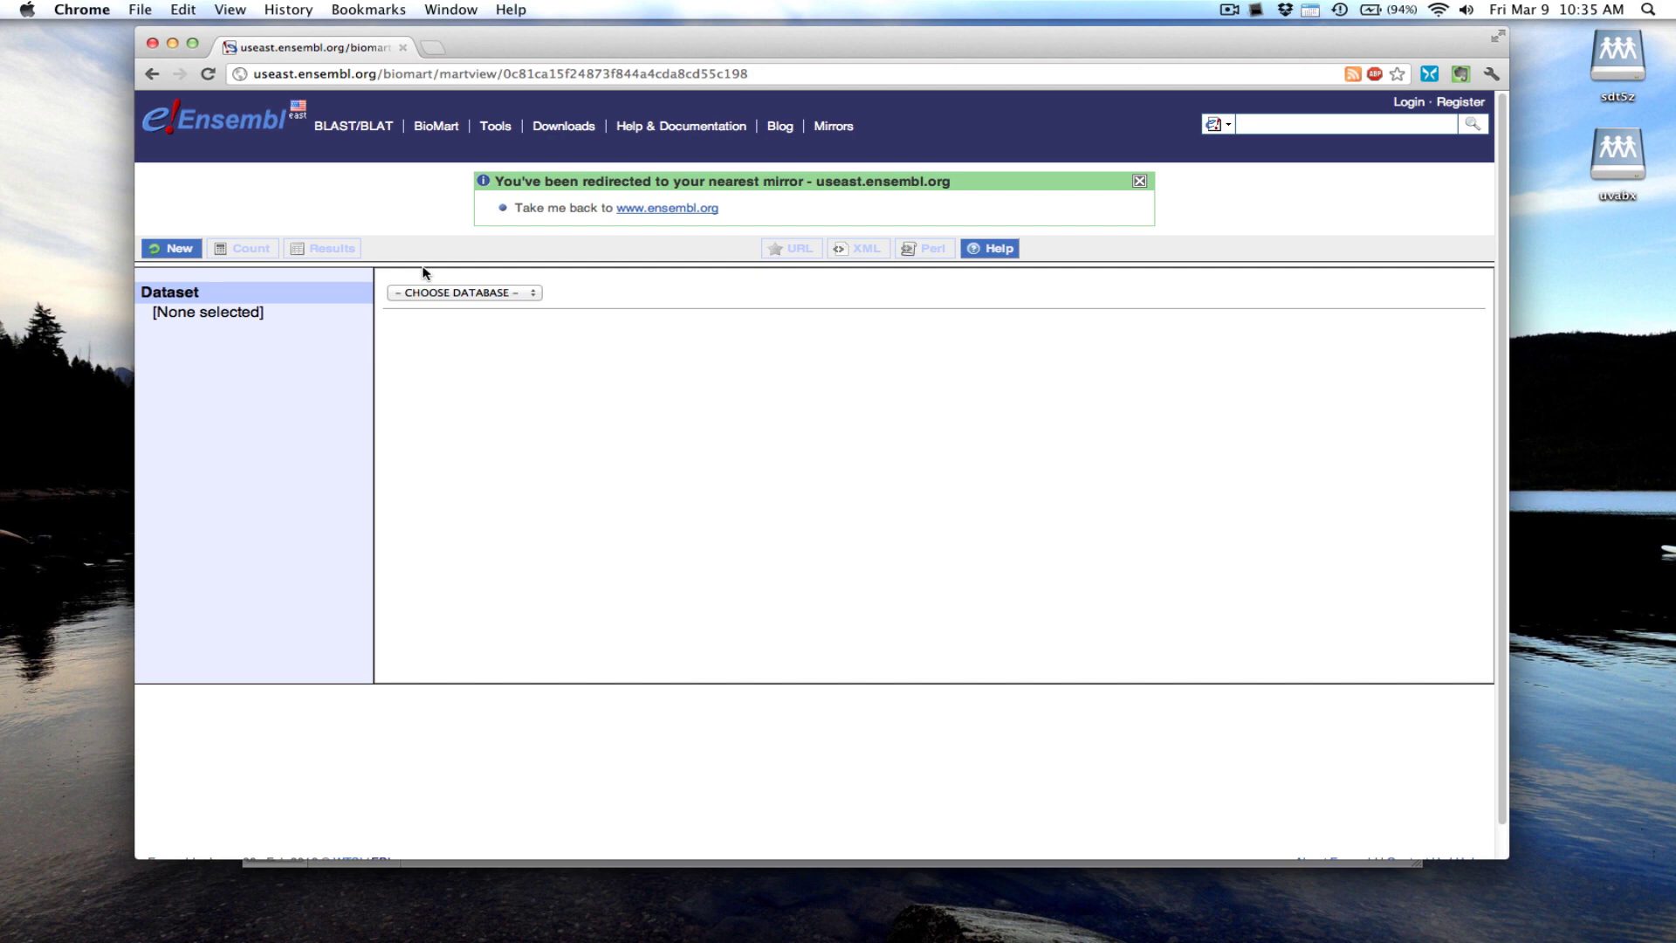
Choose the Ensembl Genes 66 database and the Mus musculus genes dataset
{"action": "left_click", "coordinate": [440, 293]}
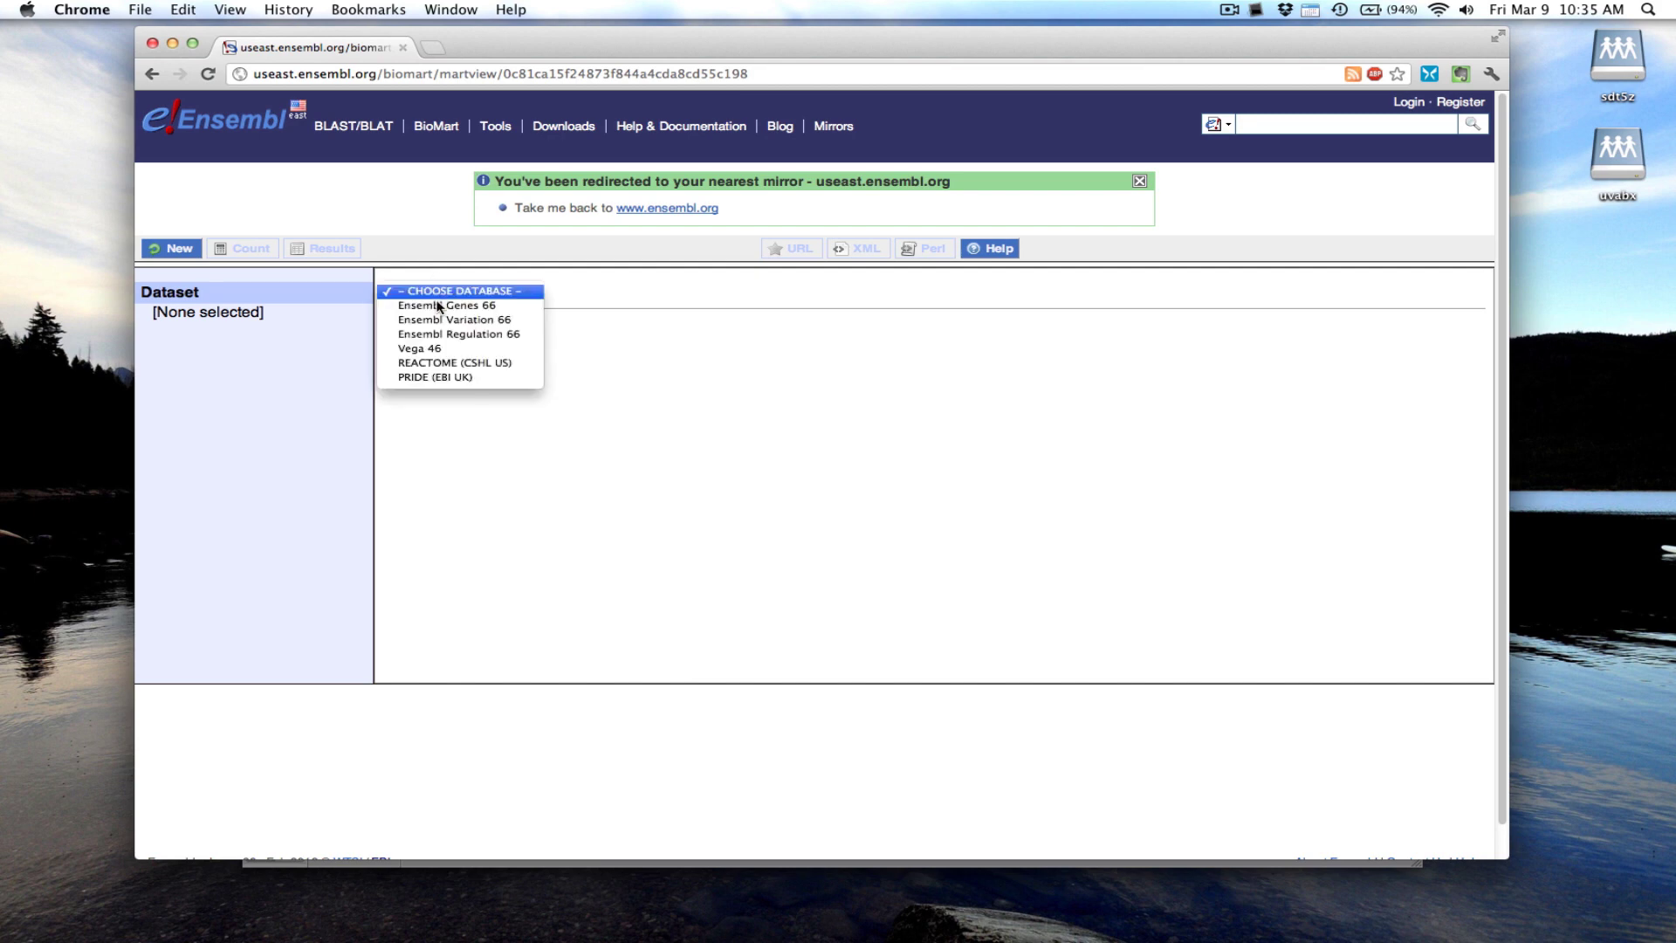
{"action": "left_click", "coordinate": [449, 306]}
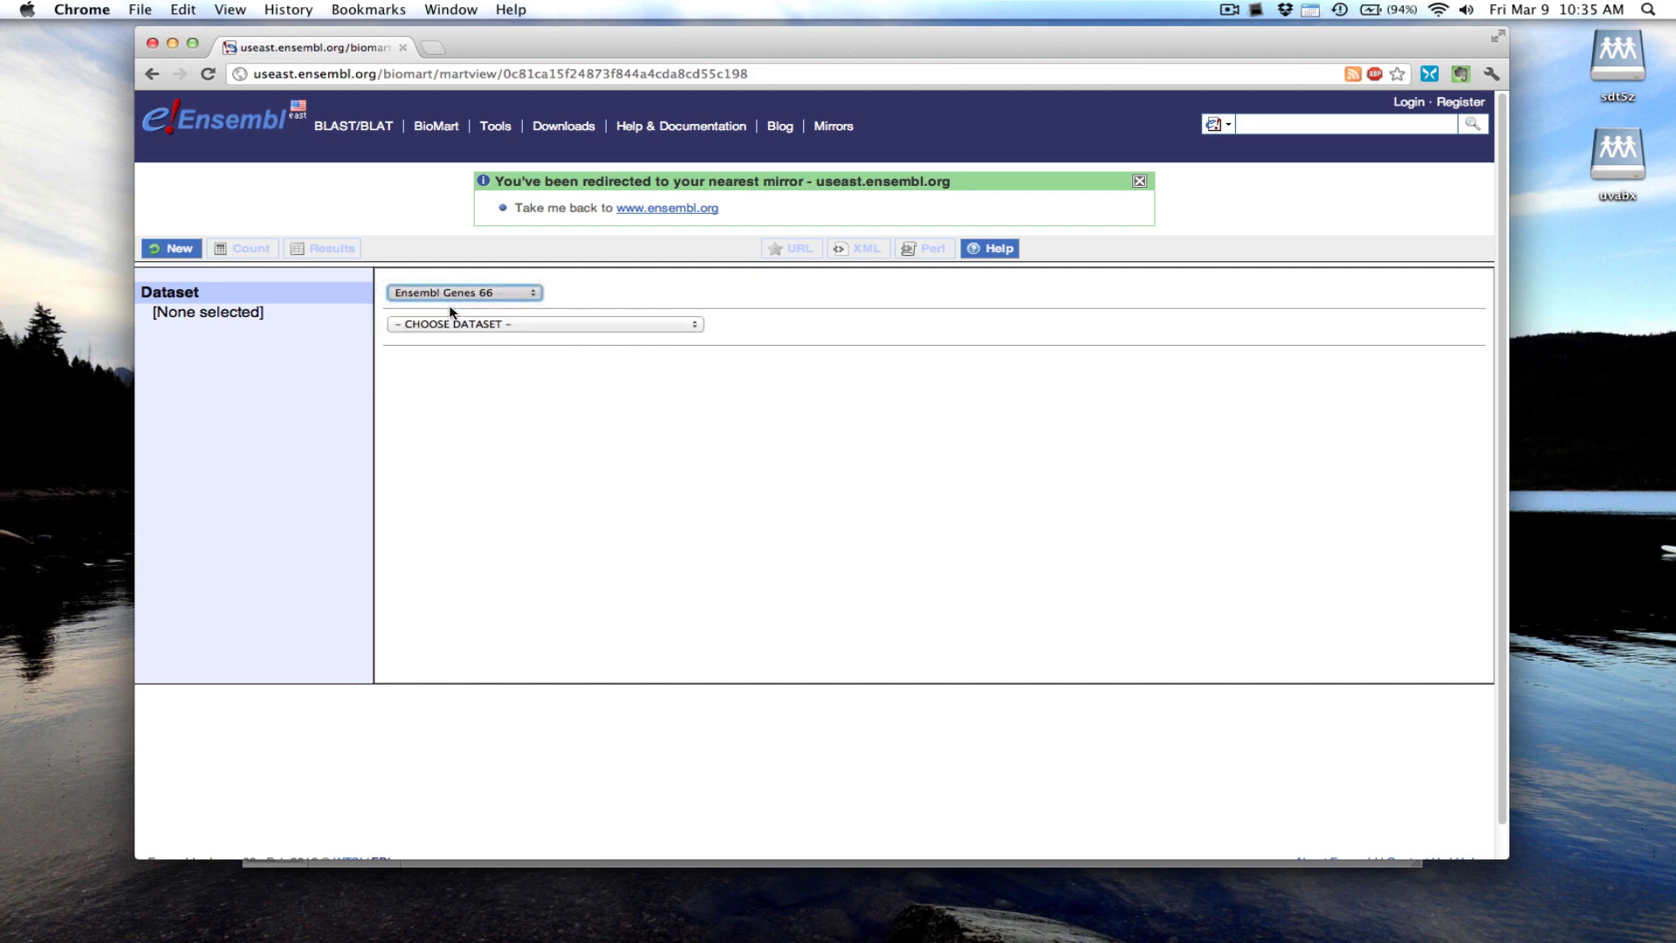
{"action": "left_click", "coordinate": [457, 325]}
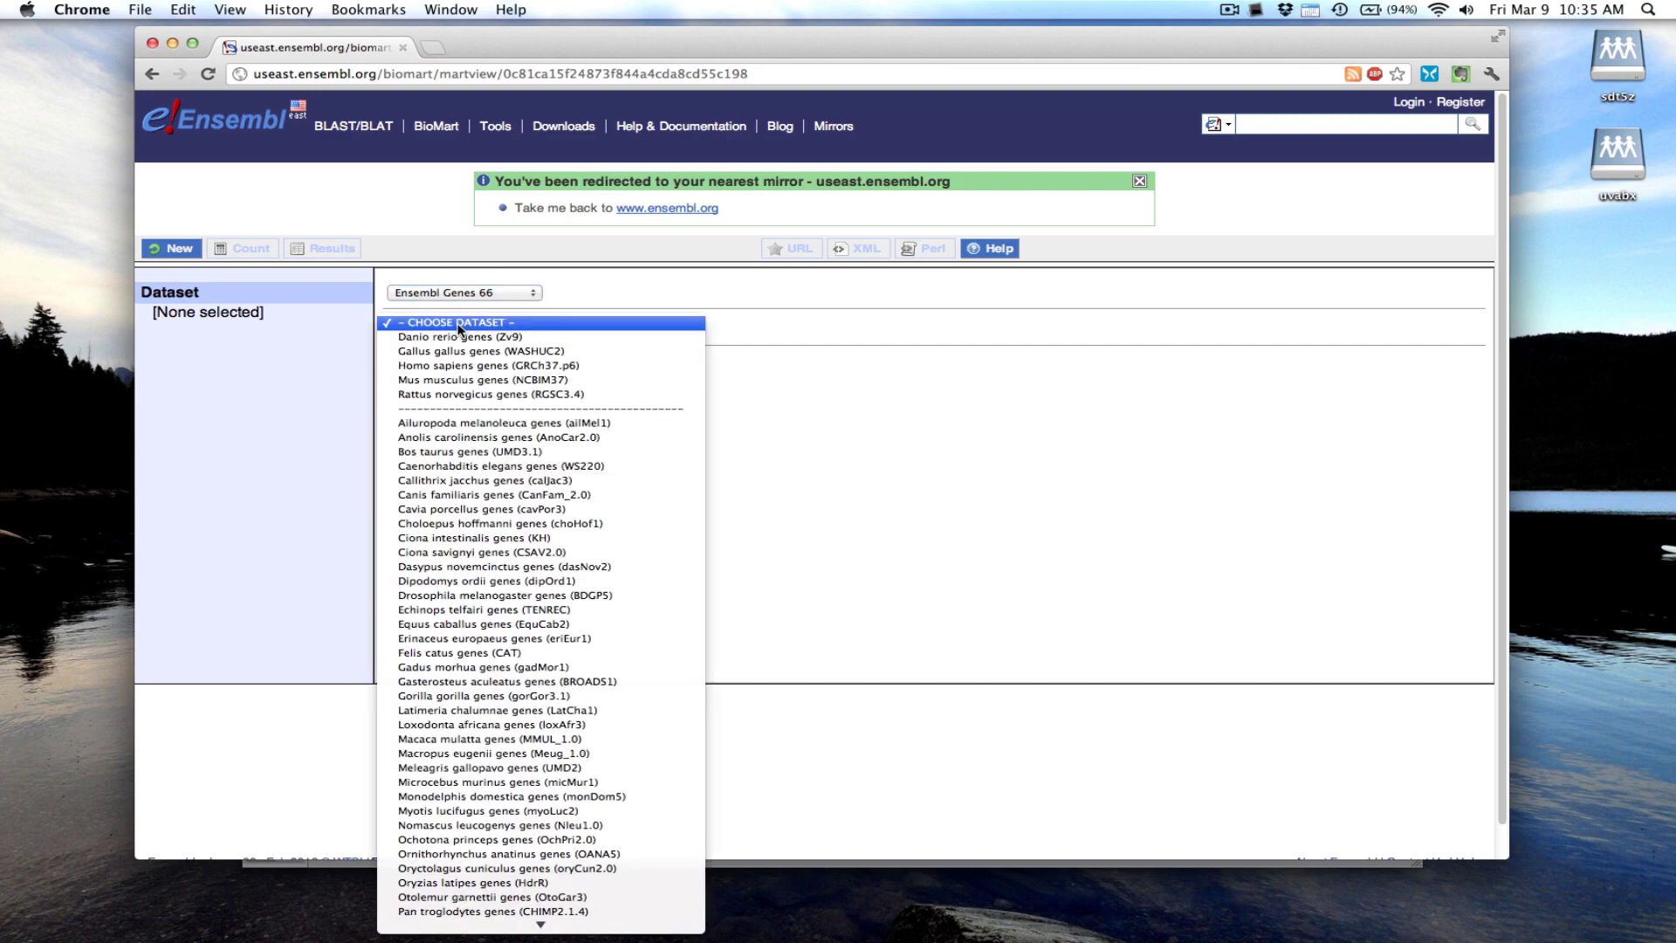
{"action": "left_click", "coordinate": [464, 381]}
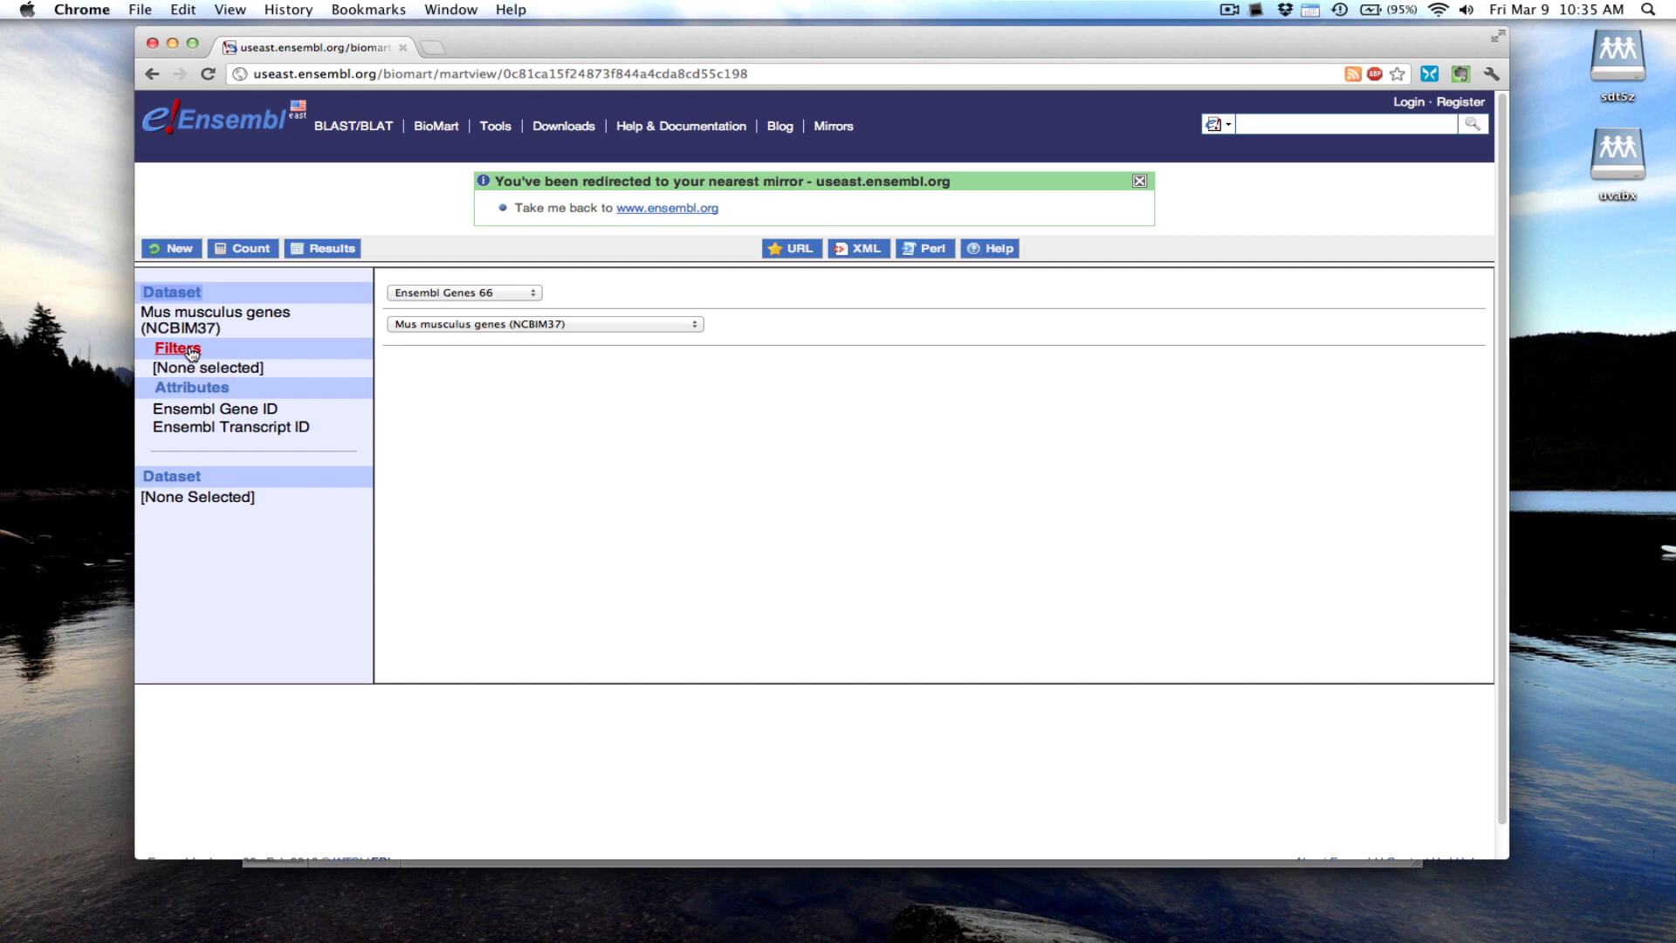
Limit genes to the pasted Affymetrix mogene 1 0 st v1 probeset ID list
{"action": "left_click", "coordinate": [192, 351]}
{"action": "left_click", "coordinate": [392, 343]}
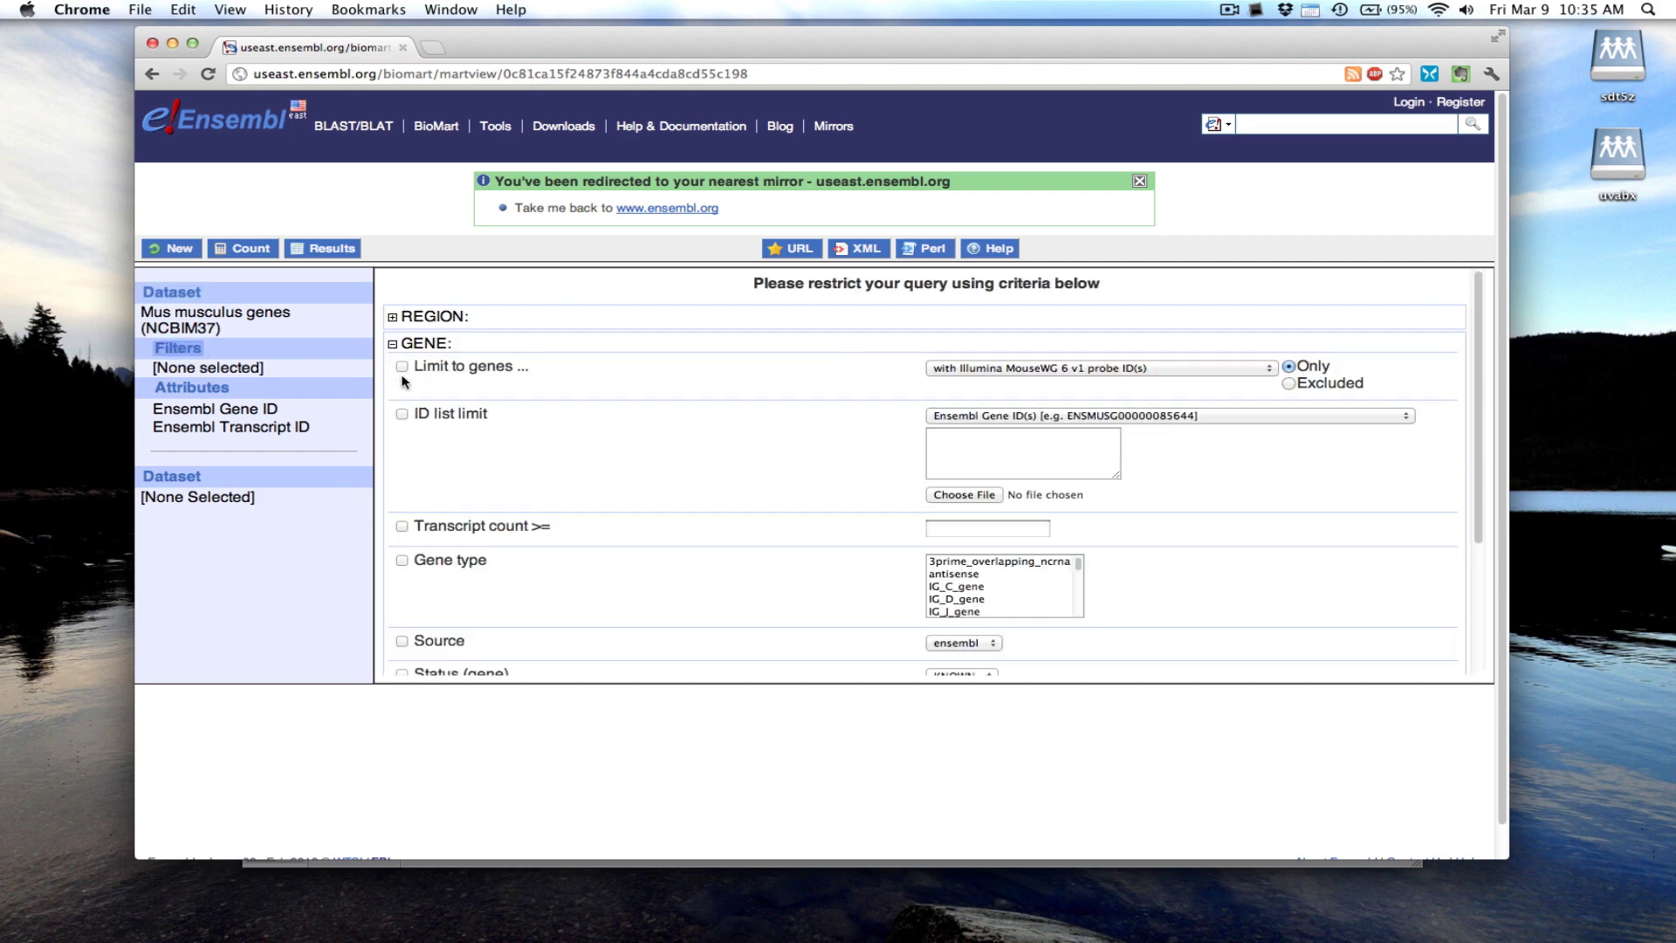
{"action": "left_click", "coordinate": [402, 415]}
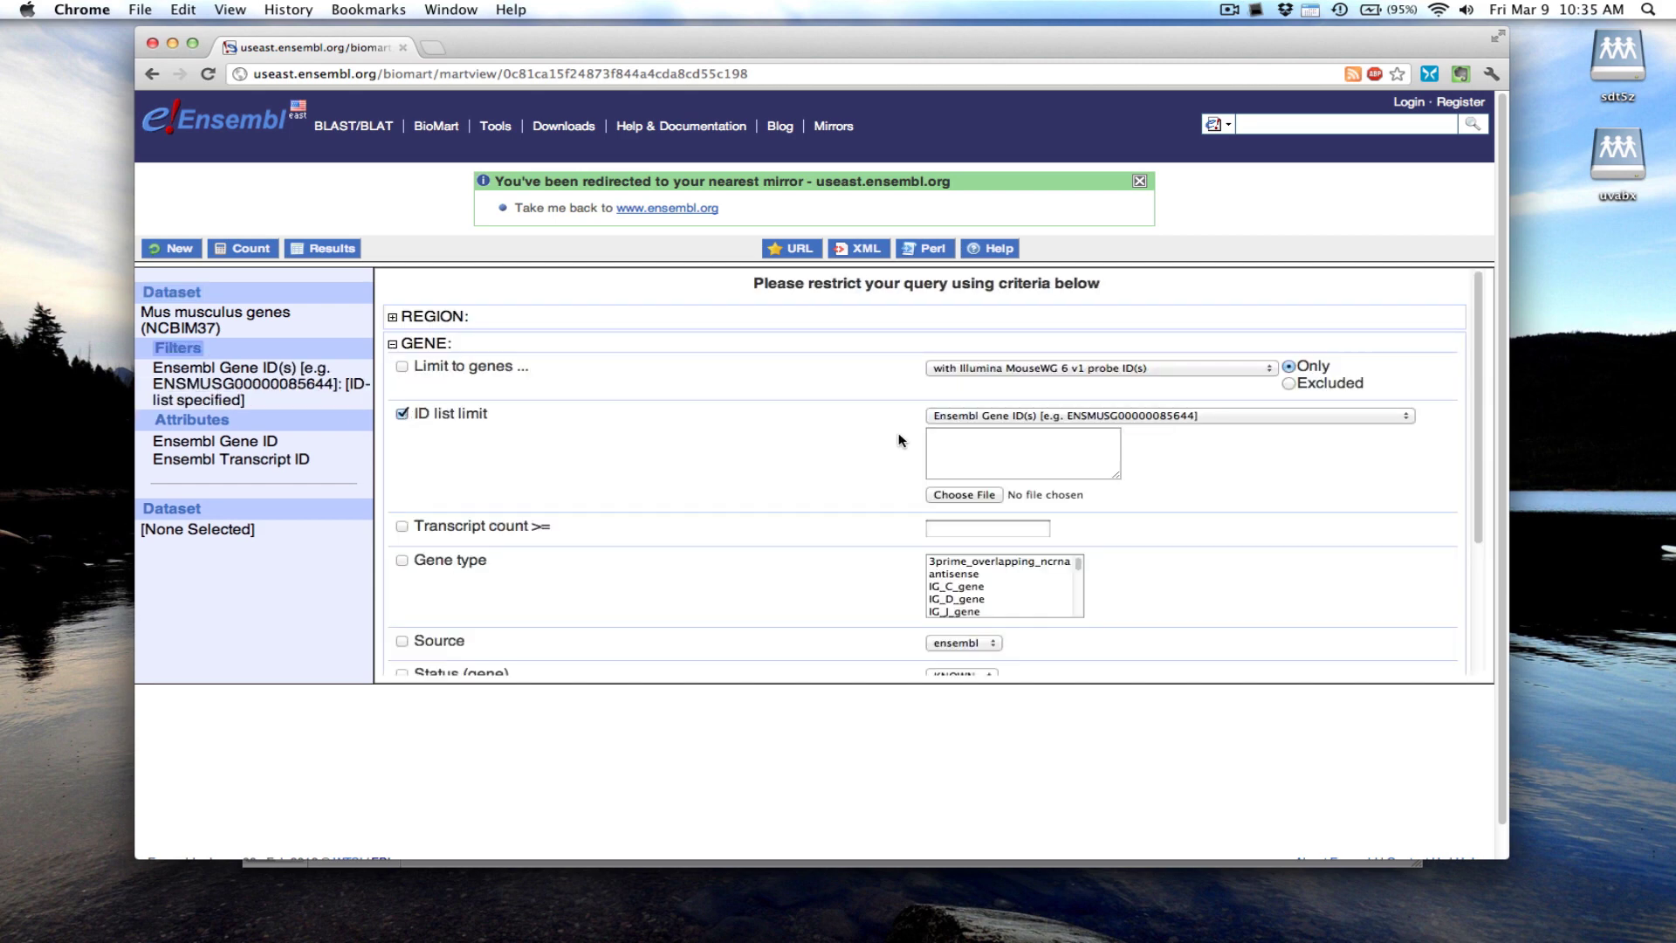
{"action": "left_click", "coordinate": [955, 417]}
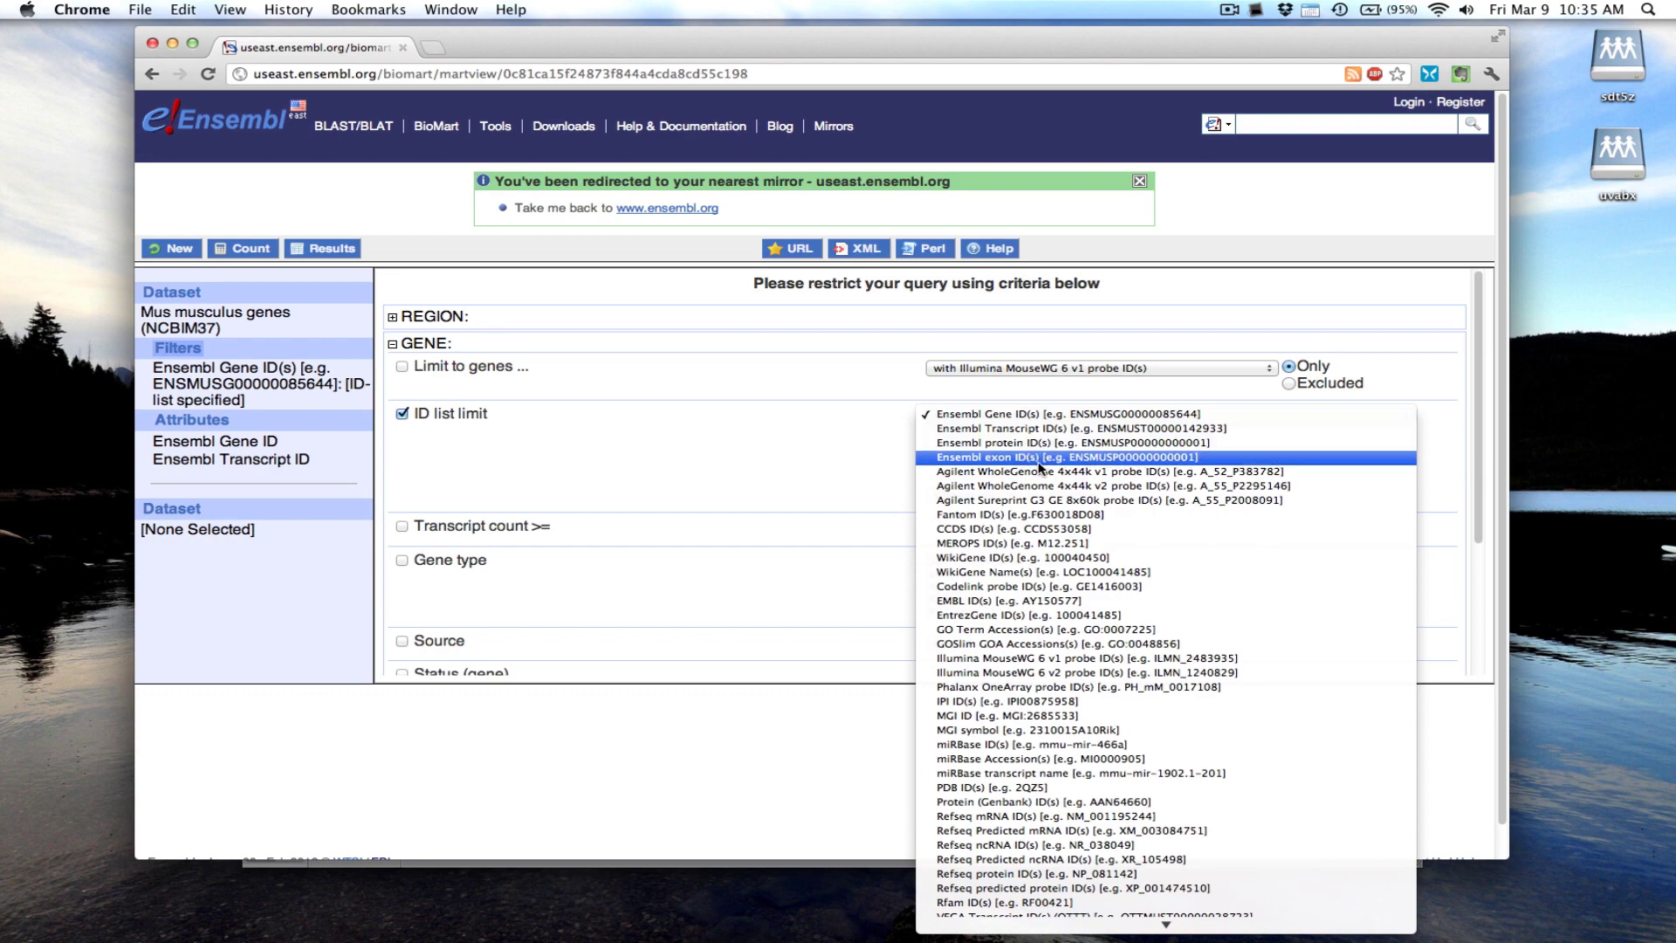
{"action": "scroll", "coordinate": [1038, 467], "scroll_direction": "down", "scroll_amount": 5}
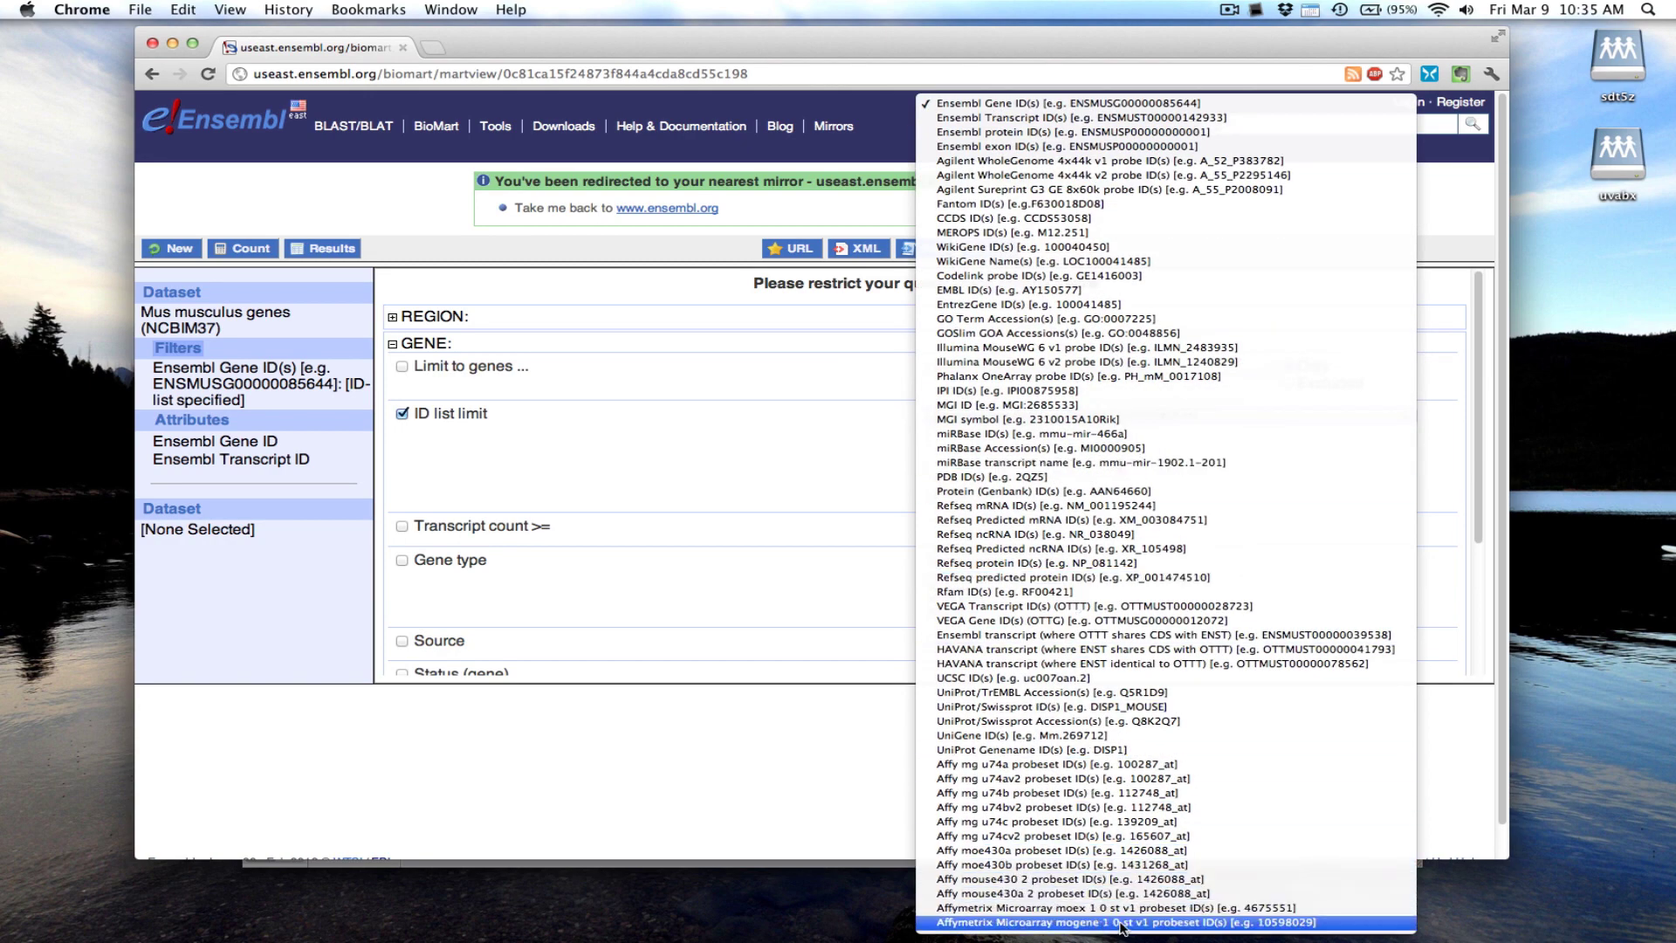
{"action": "left_click", "coordinate": [1257, 925]}
{"action": "left_click", "coordinate": [1056, 460]}
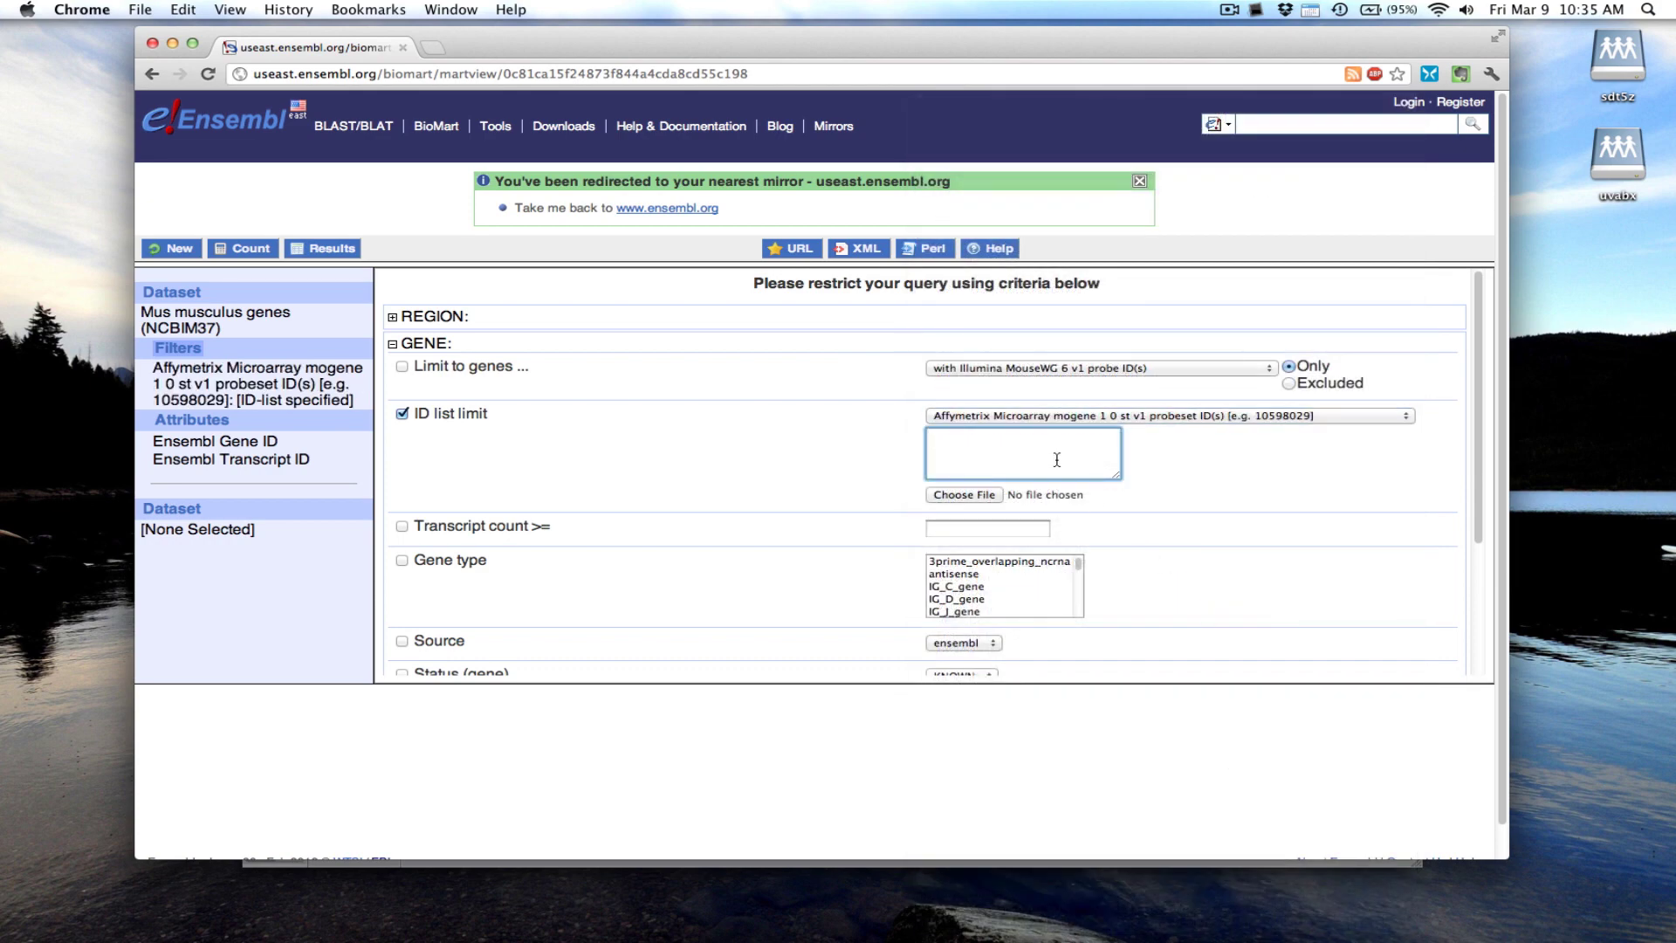
{"action": "key", "text": "super+v"}
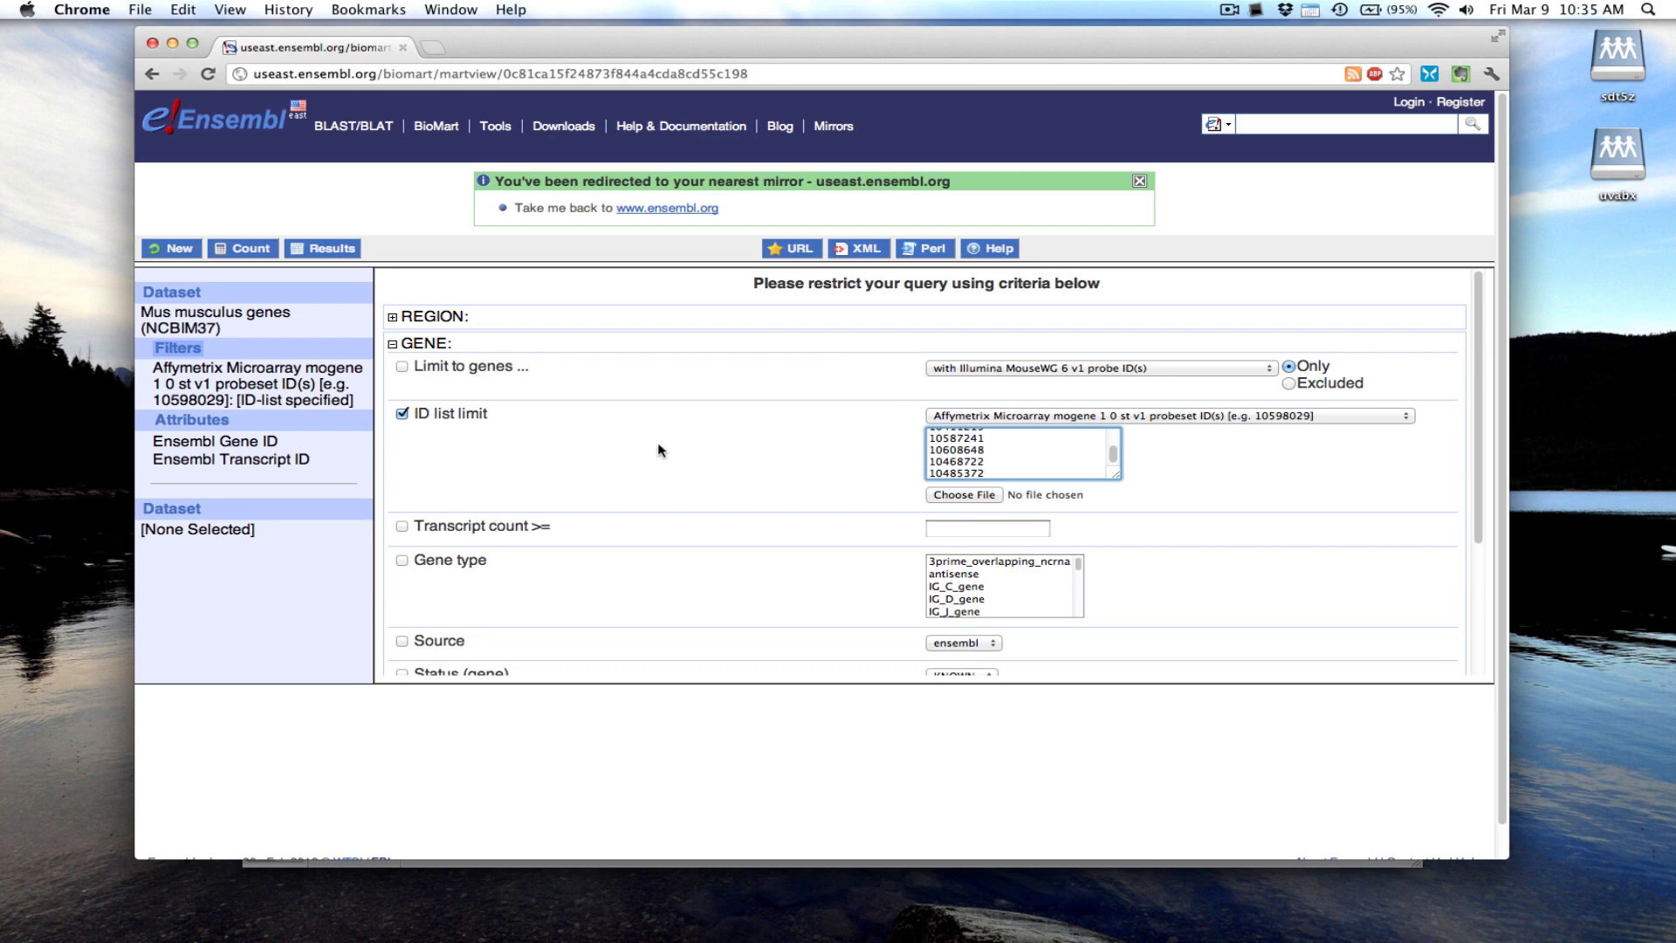
{"action": "left_click", "coordinate": [190, 421]}
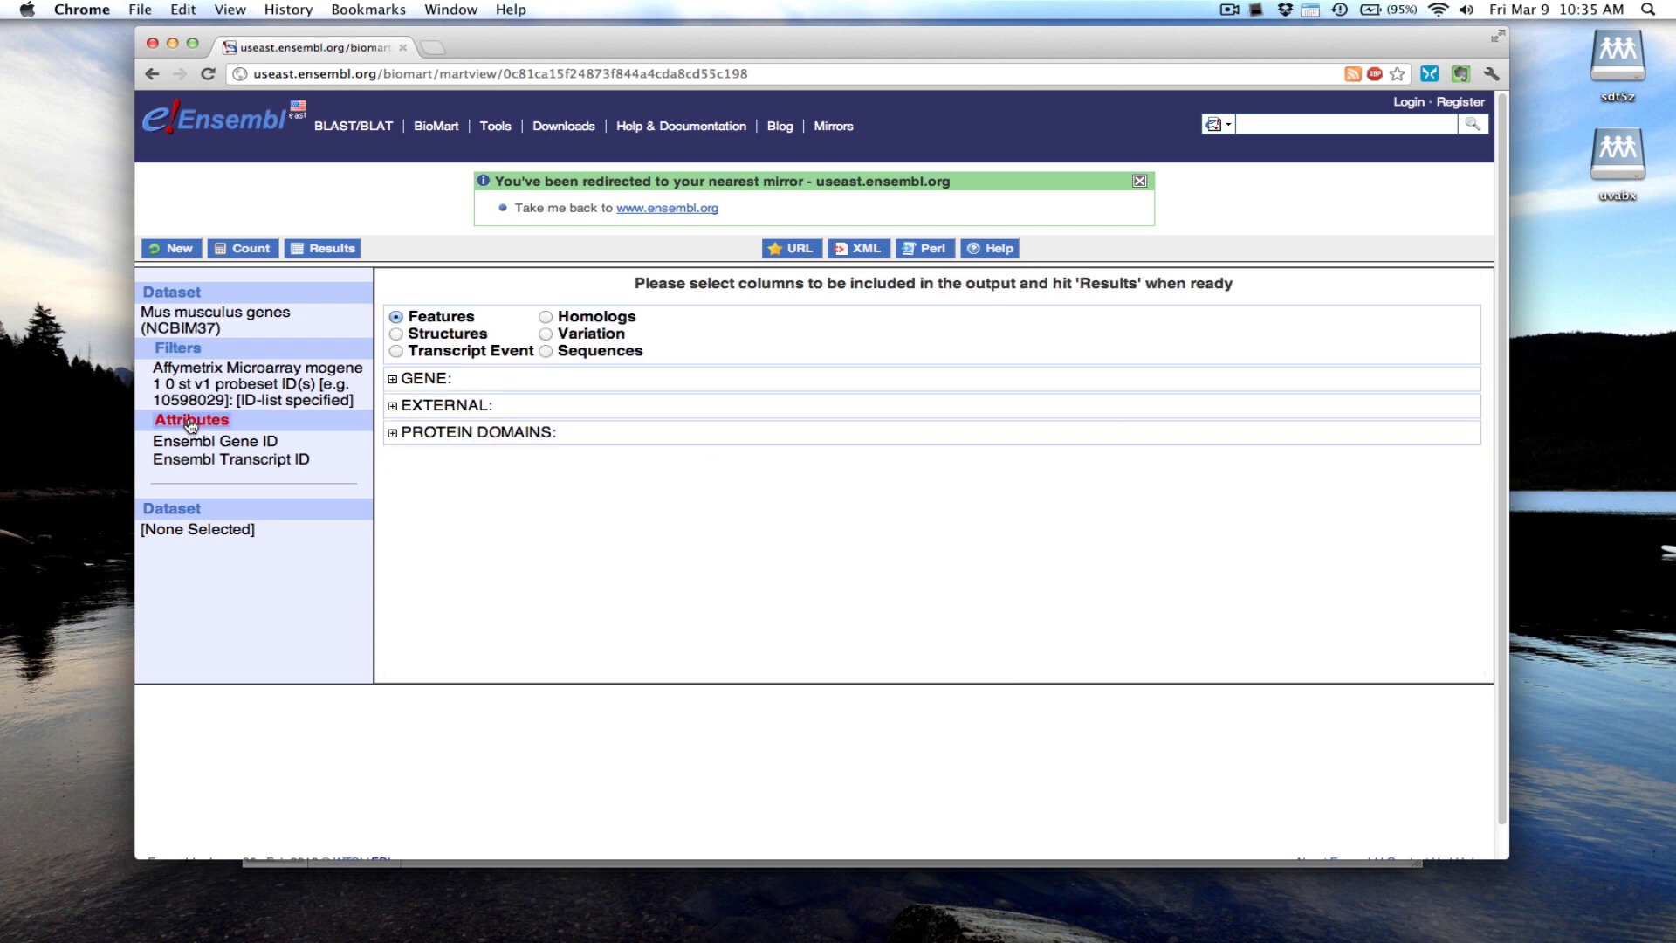
Output Ensembl Gene ID, Associated Gene Name, Chromosome Name, Gene Start, Gene End and Description, dropping Transcript ID
{"action": "left_click", "coordinate": [392, 379]}
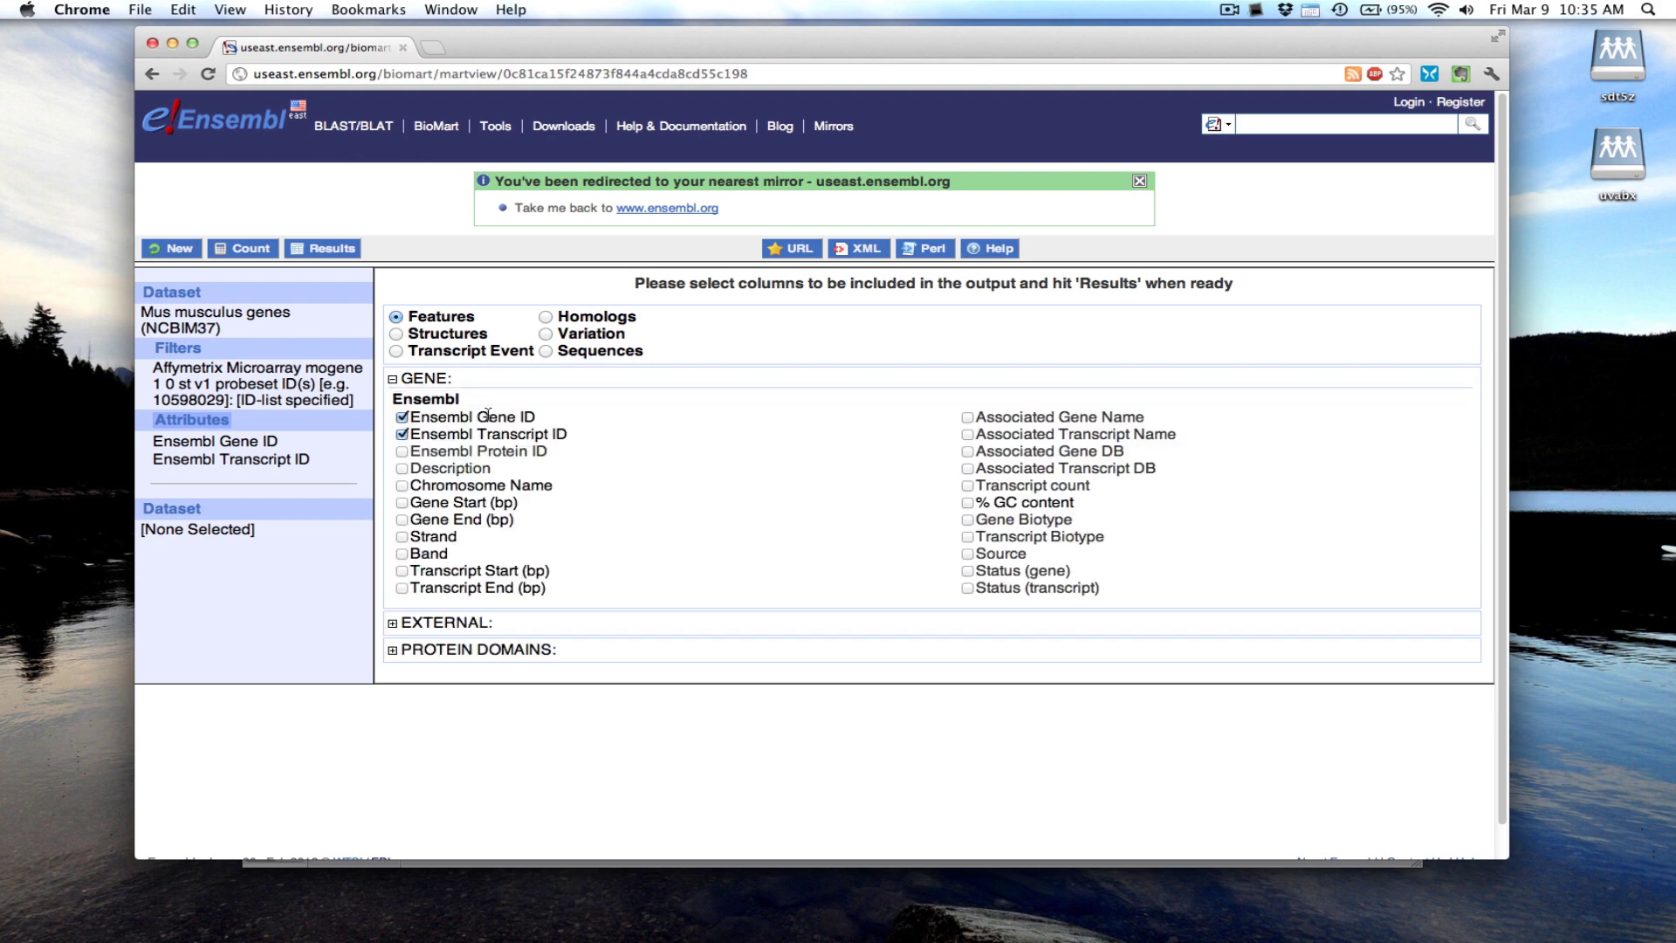
{"action": "left_click", "coordinate": [403, 435]}
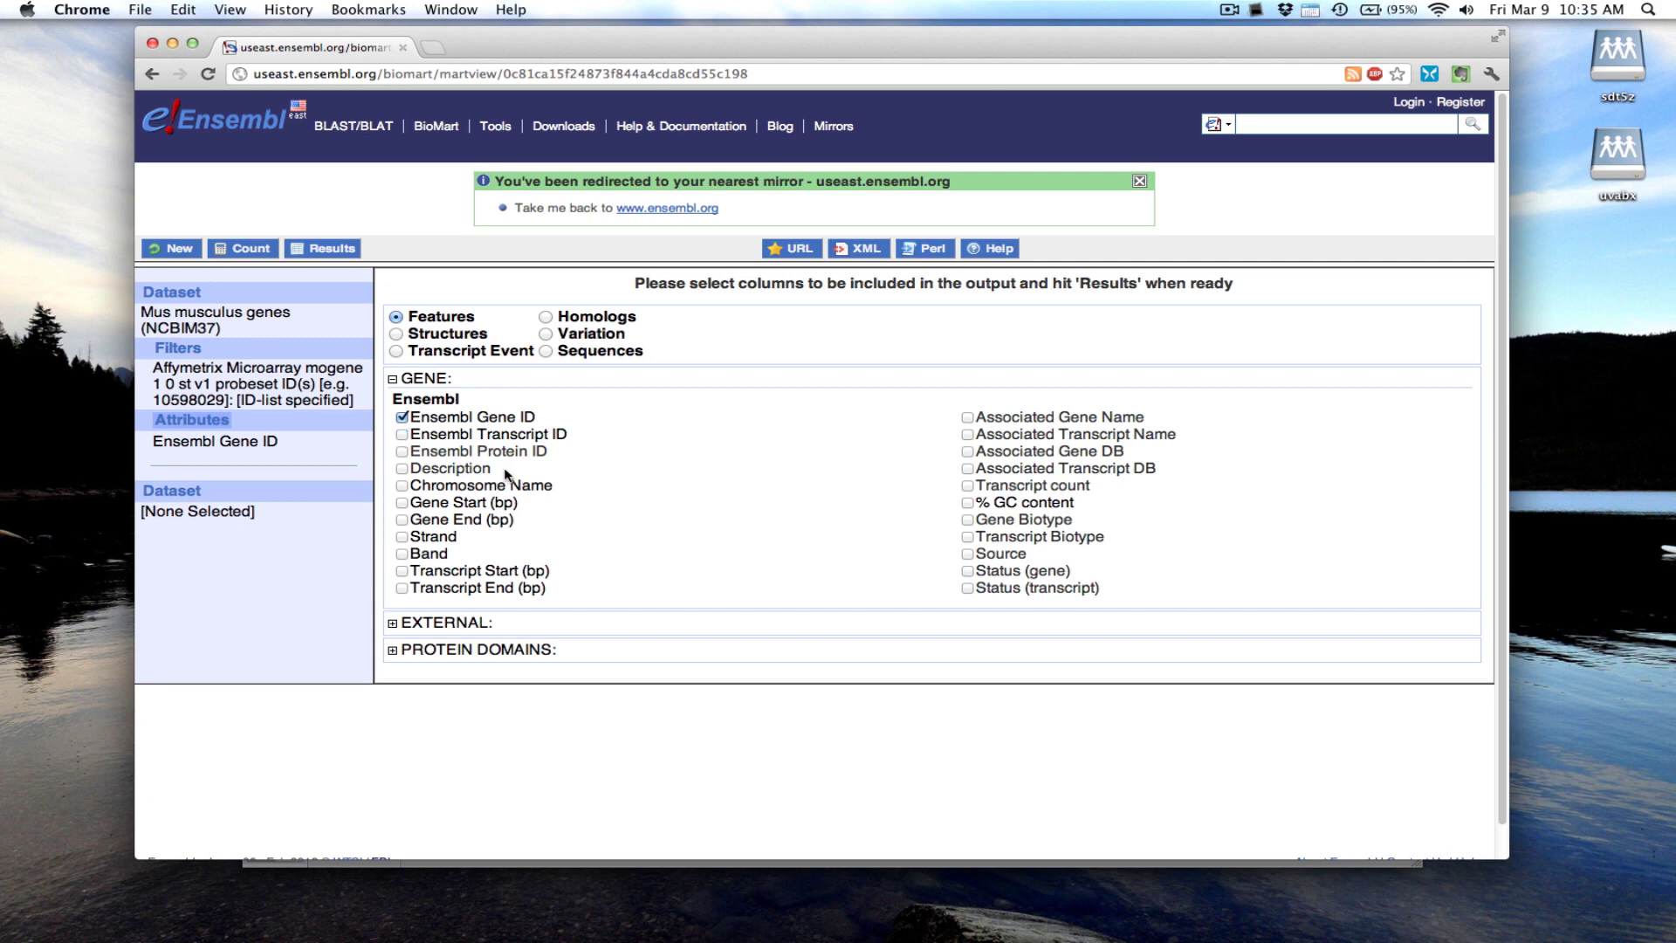
{"action": "left_click", "coordinate": [968, 418]}
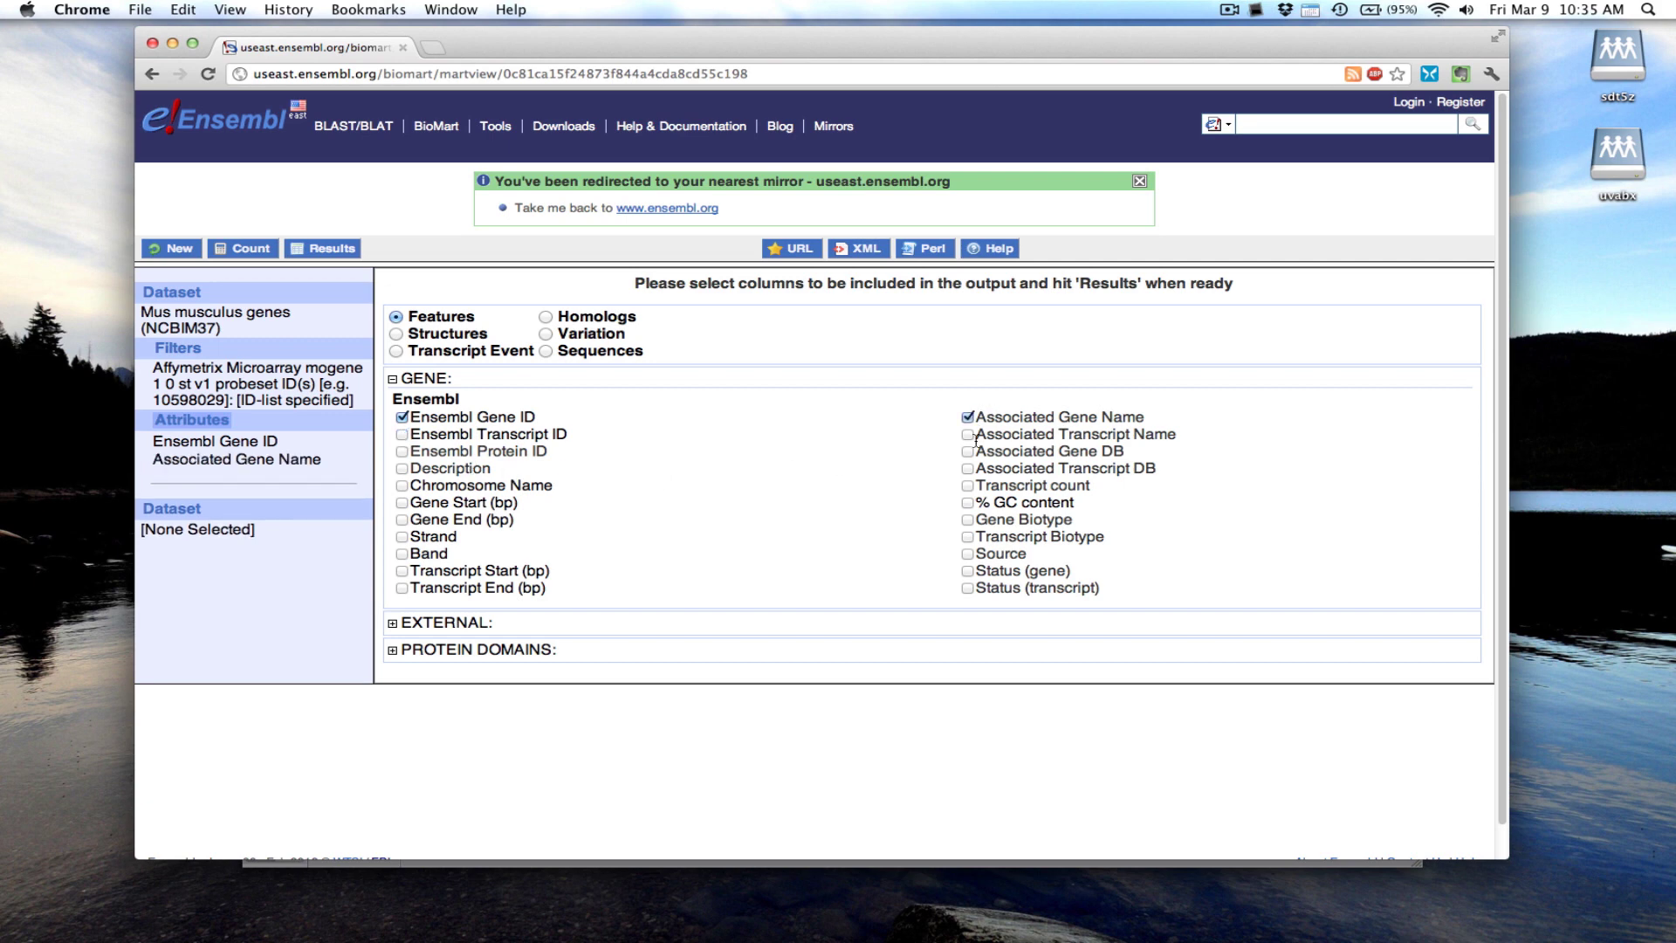
{"action": "left_click", "coordinate": [402, 487]}
{"action": "left_click", "coordinate": [402, 503]}
{"action": "left_click", "coordinate": [402, 519]}
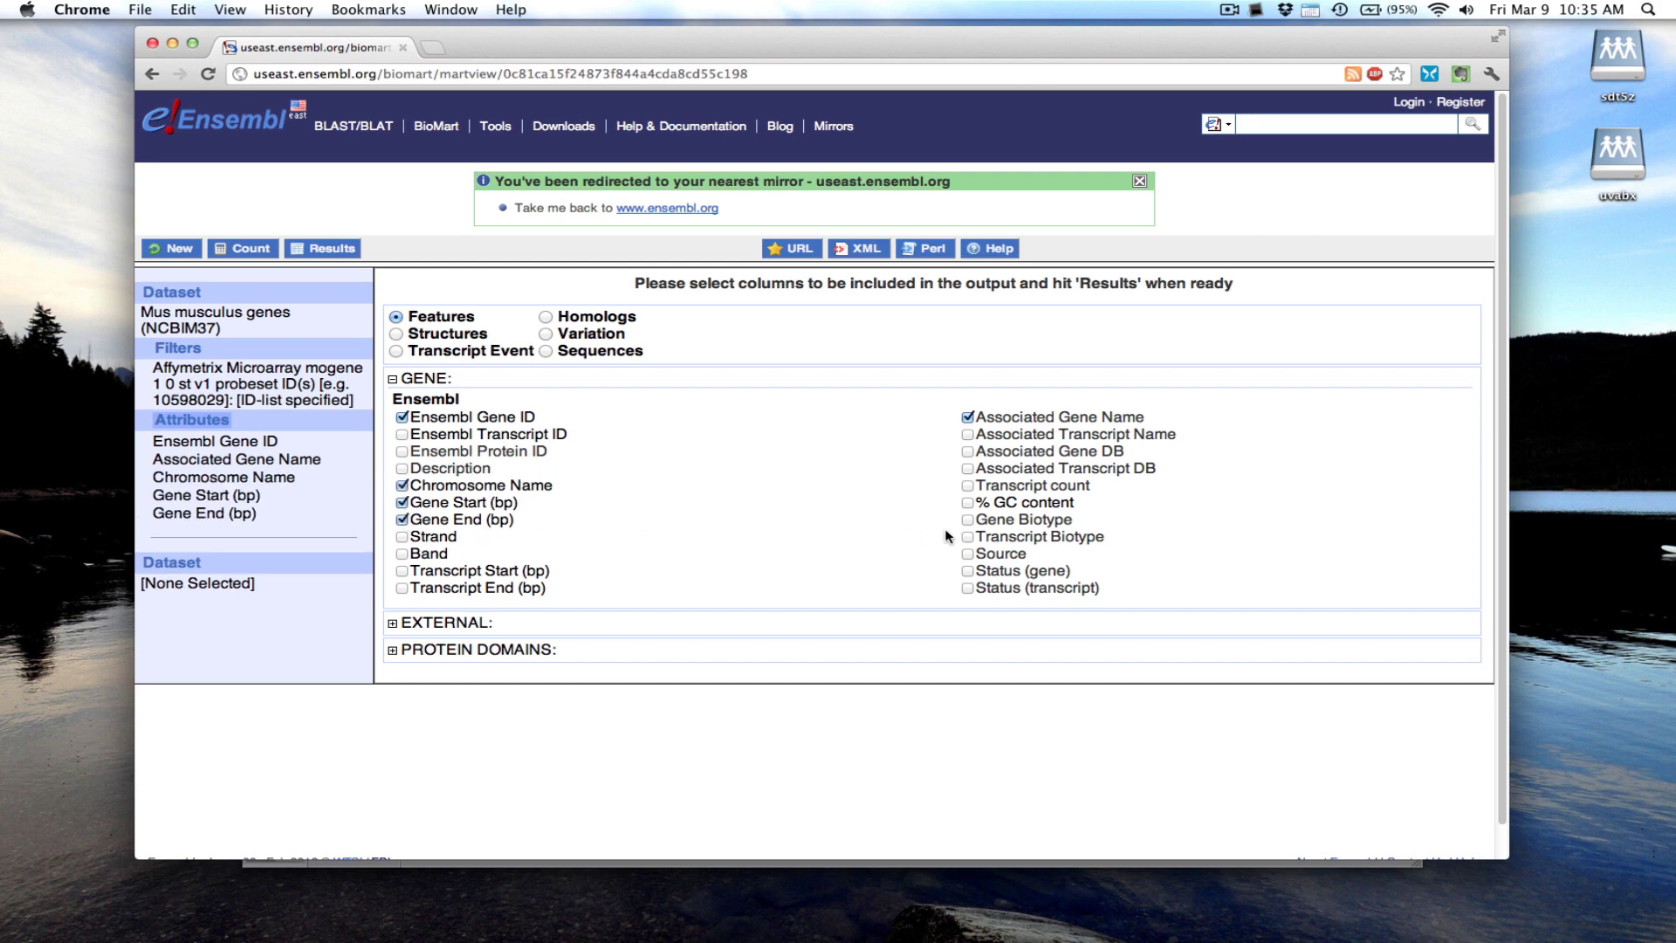
{"action": "left_click", "coordinate": [402, 470]}
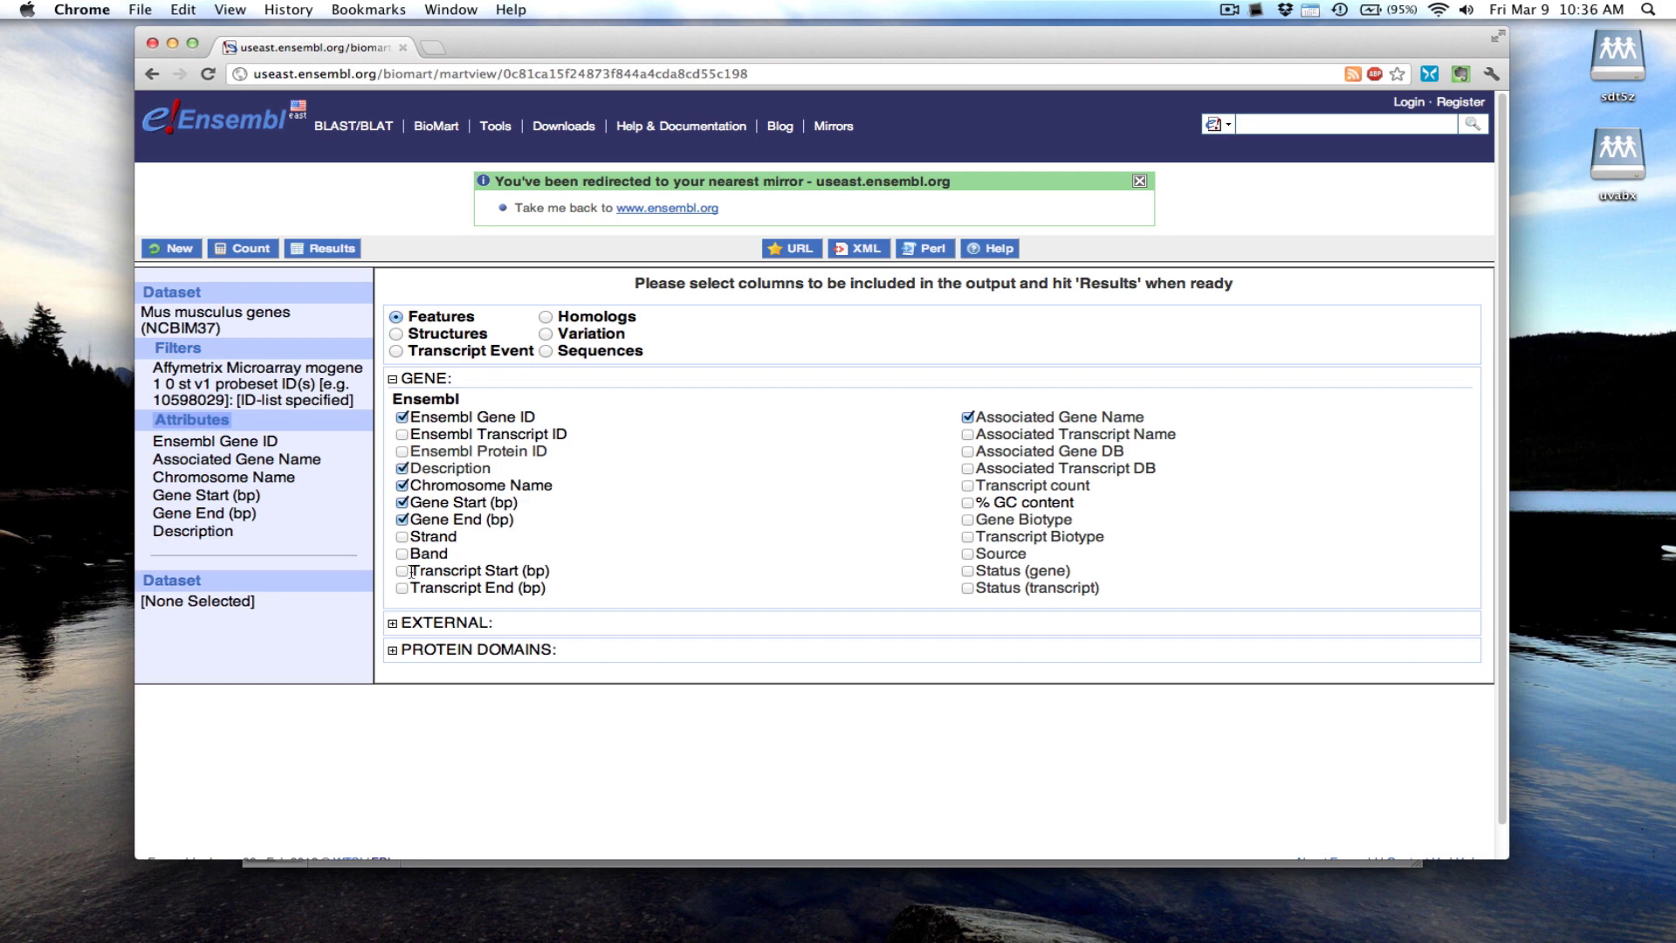
Under External attributes' Microarray probes/probesets, add Affy MoGene probeset to the output
{"action": "left_click", "coordinate": [392, 623]}
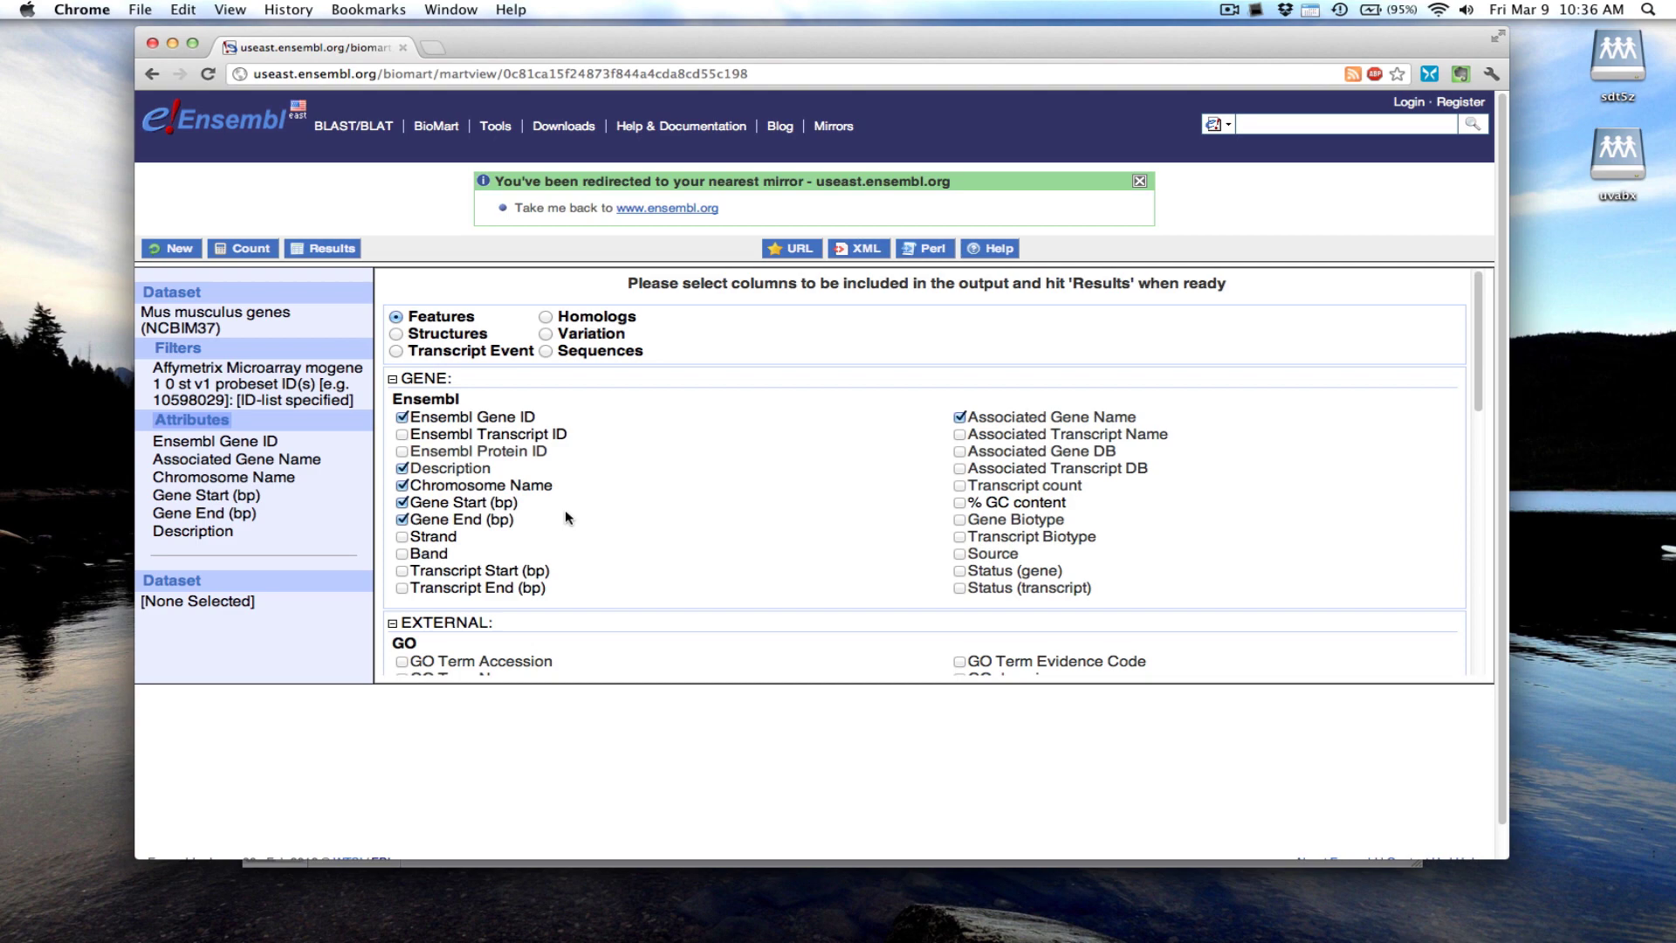
{"action": "scroll", "coordinate": [571, 510], "scroll_direction": "down", "scroll_amount": 4}
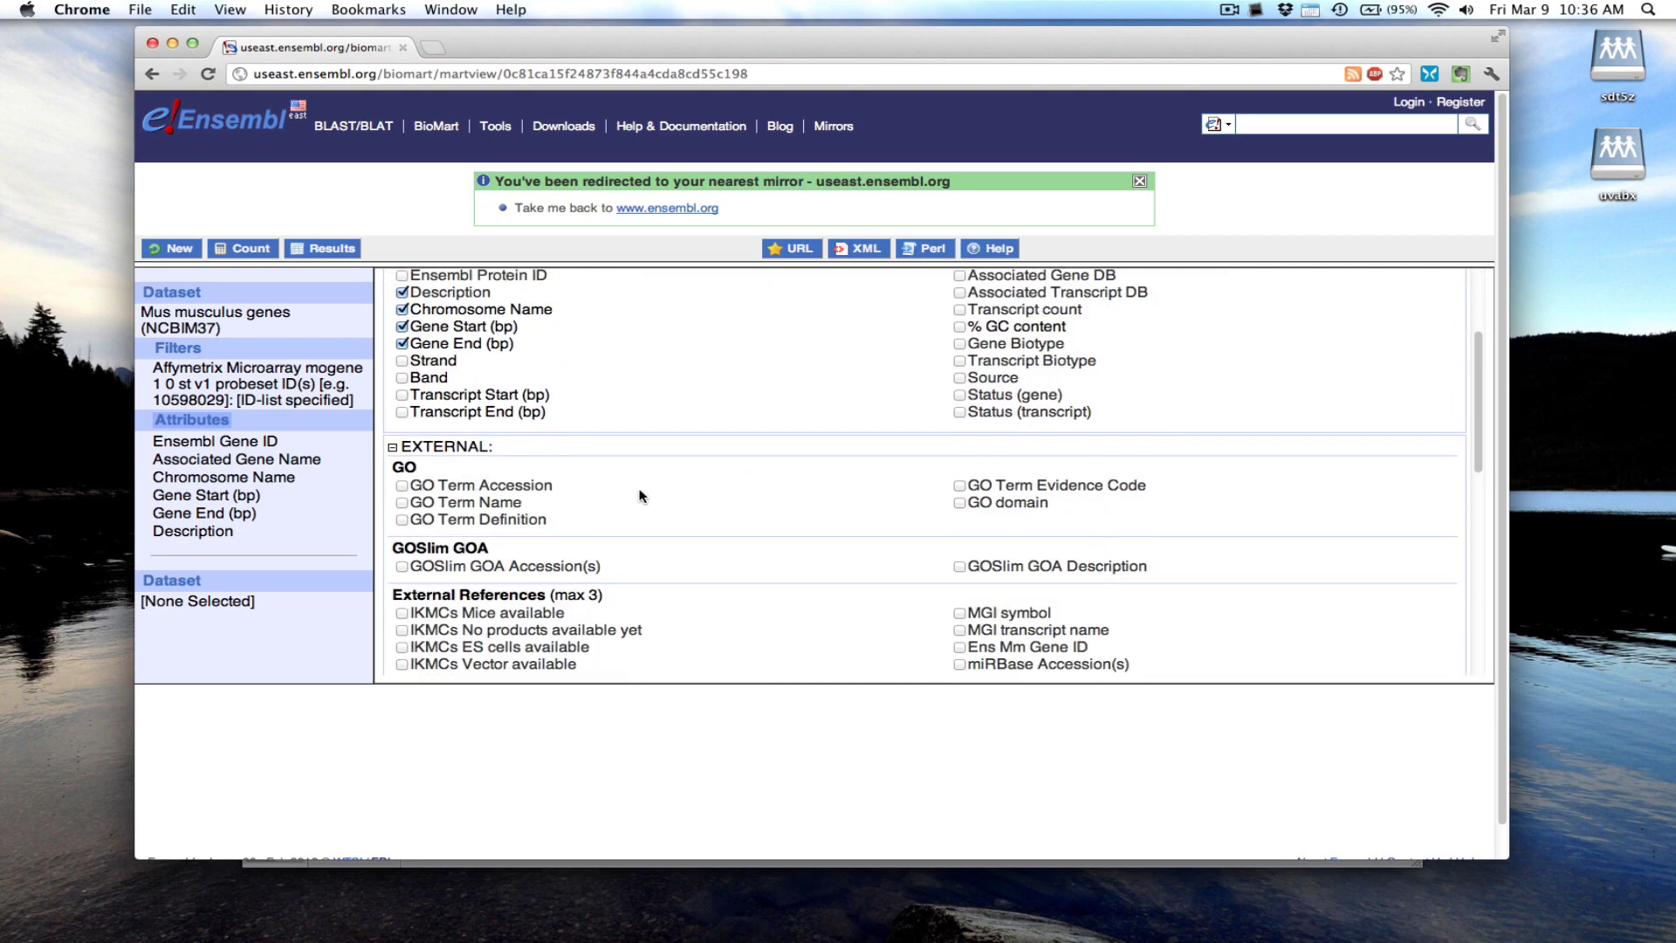
{"action": "scroll", "coordinate": [689, 499], "scroll_direction": "down", "scroll_amount": 5}
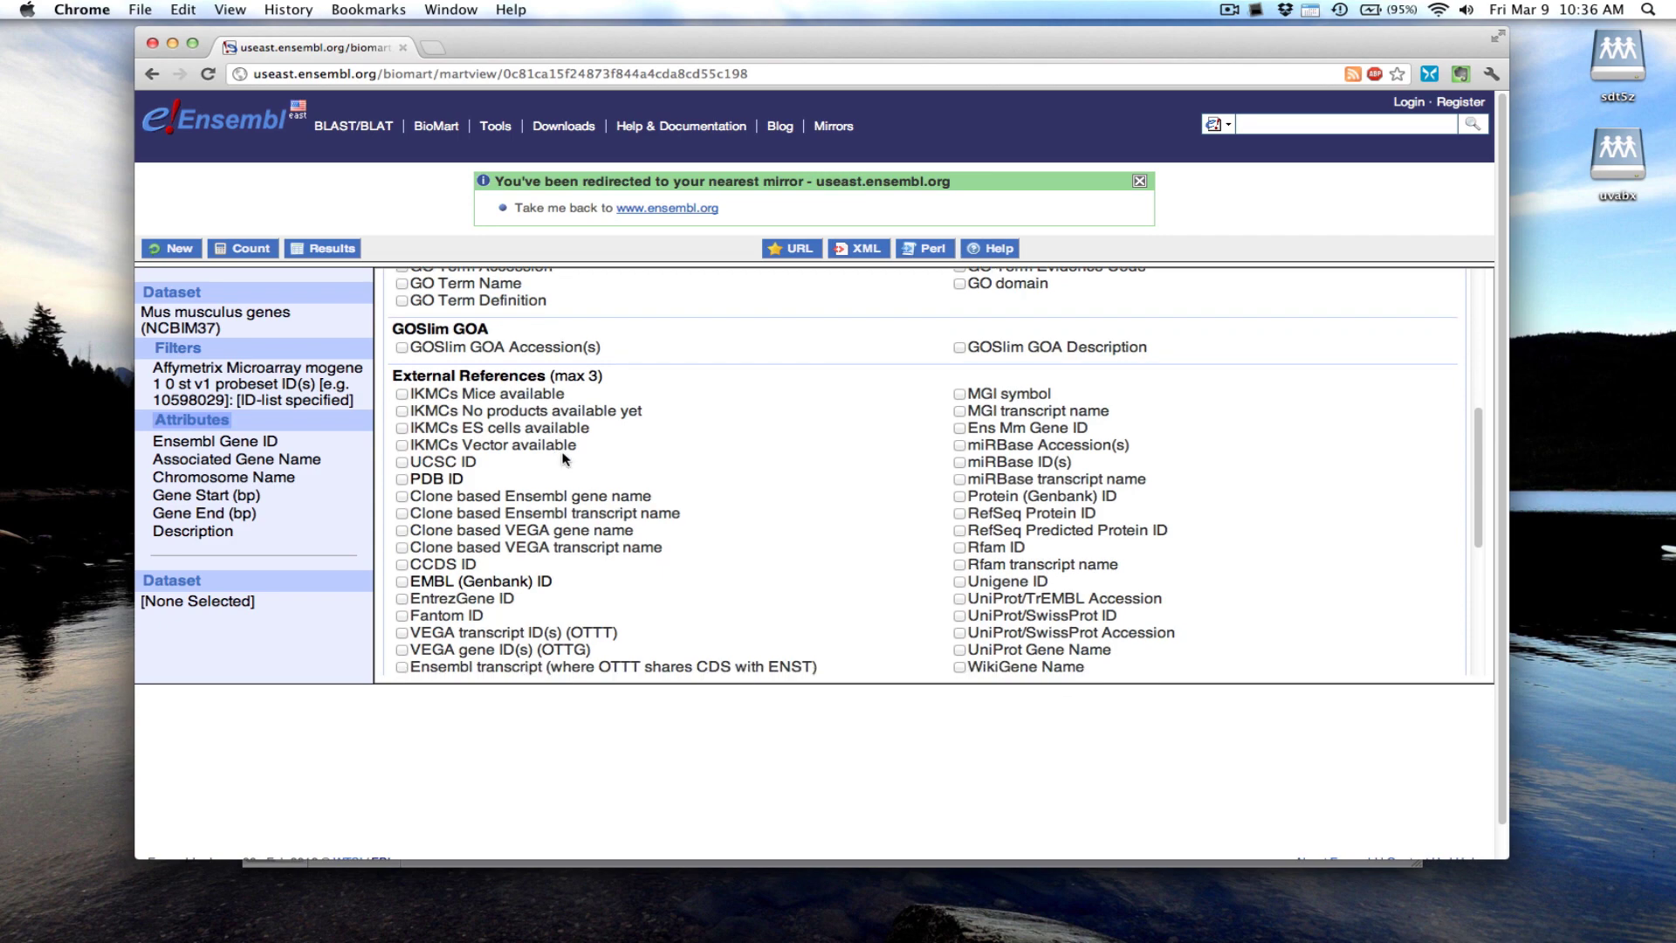
{"action": "scroll", "coordinate": [636, 445], "scroll_direction": "down", "scroll_amount": 6}
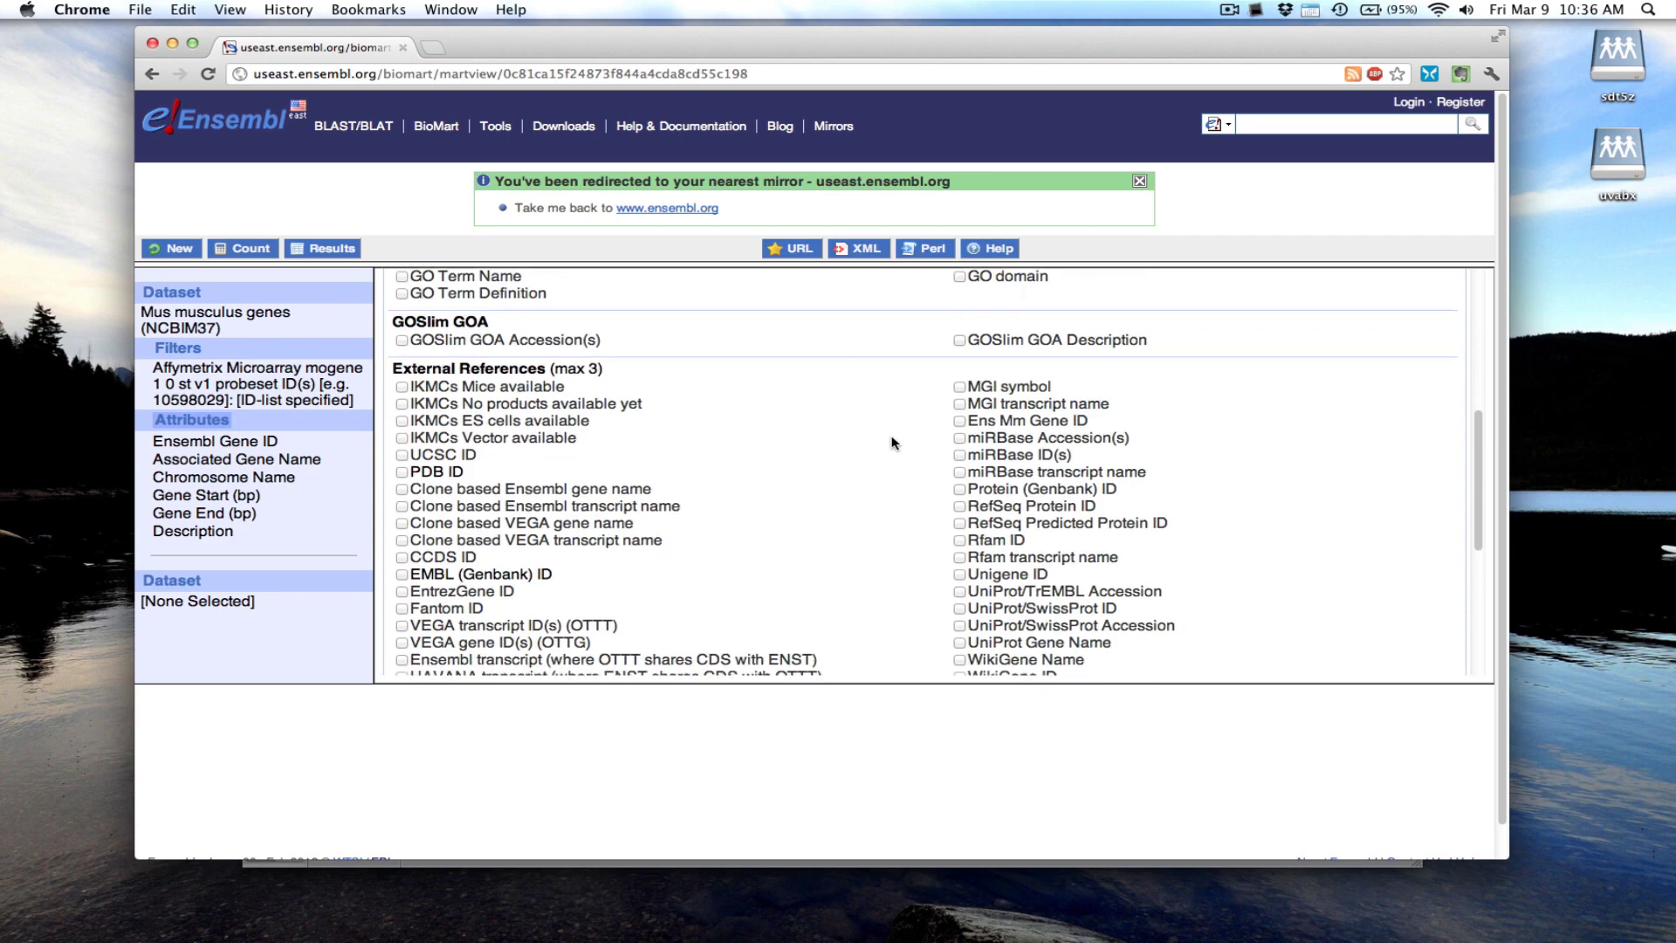
{"action": "scroll", "coordinate": [636, 461], "scroll_direction": "down", "scroll_amount": 5}
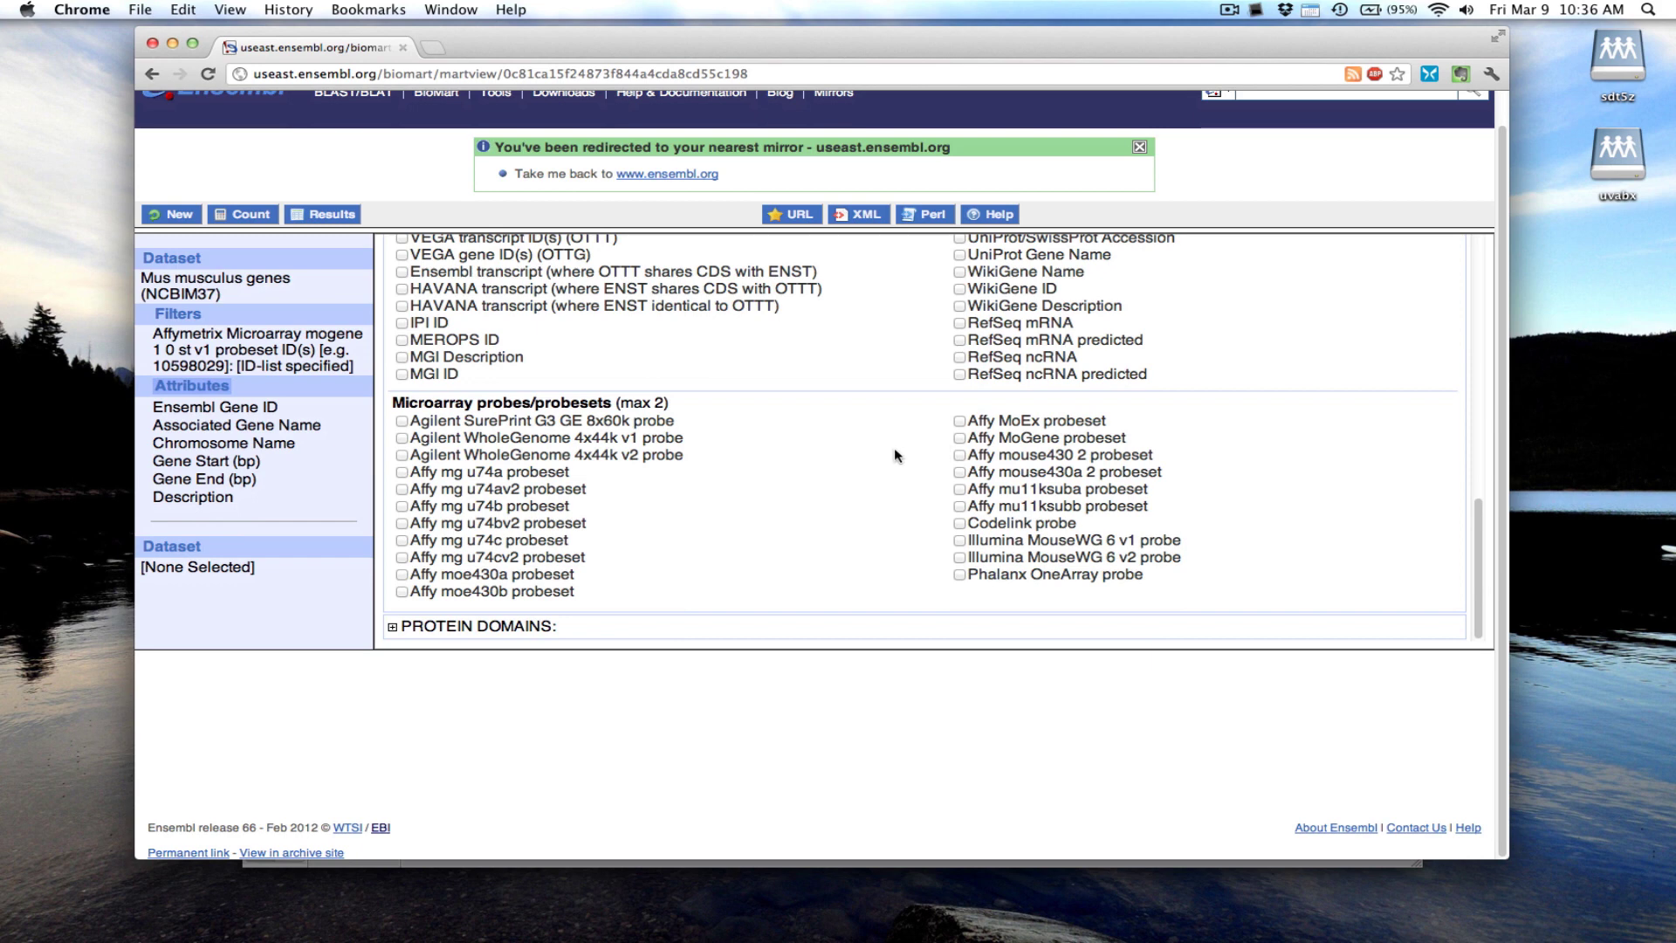
{"action": "left_click", "coordinate": [960, 438]}
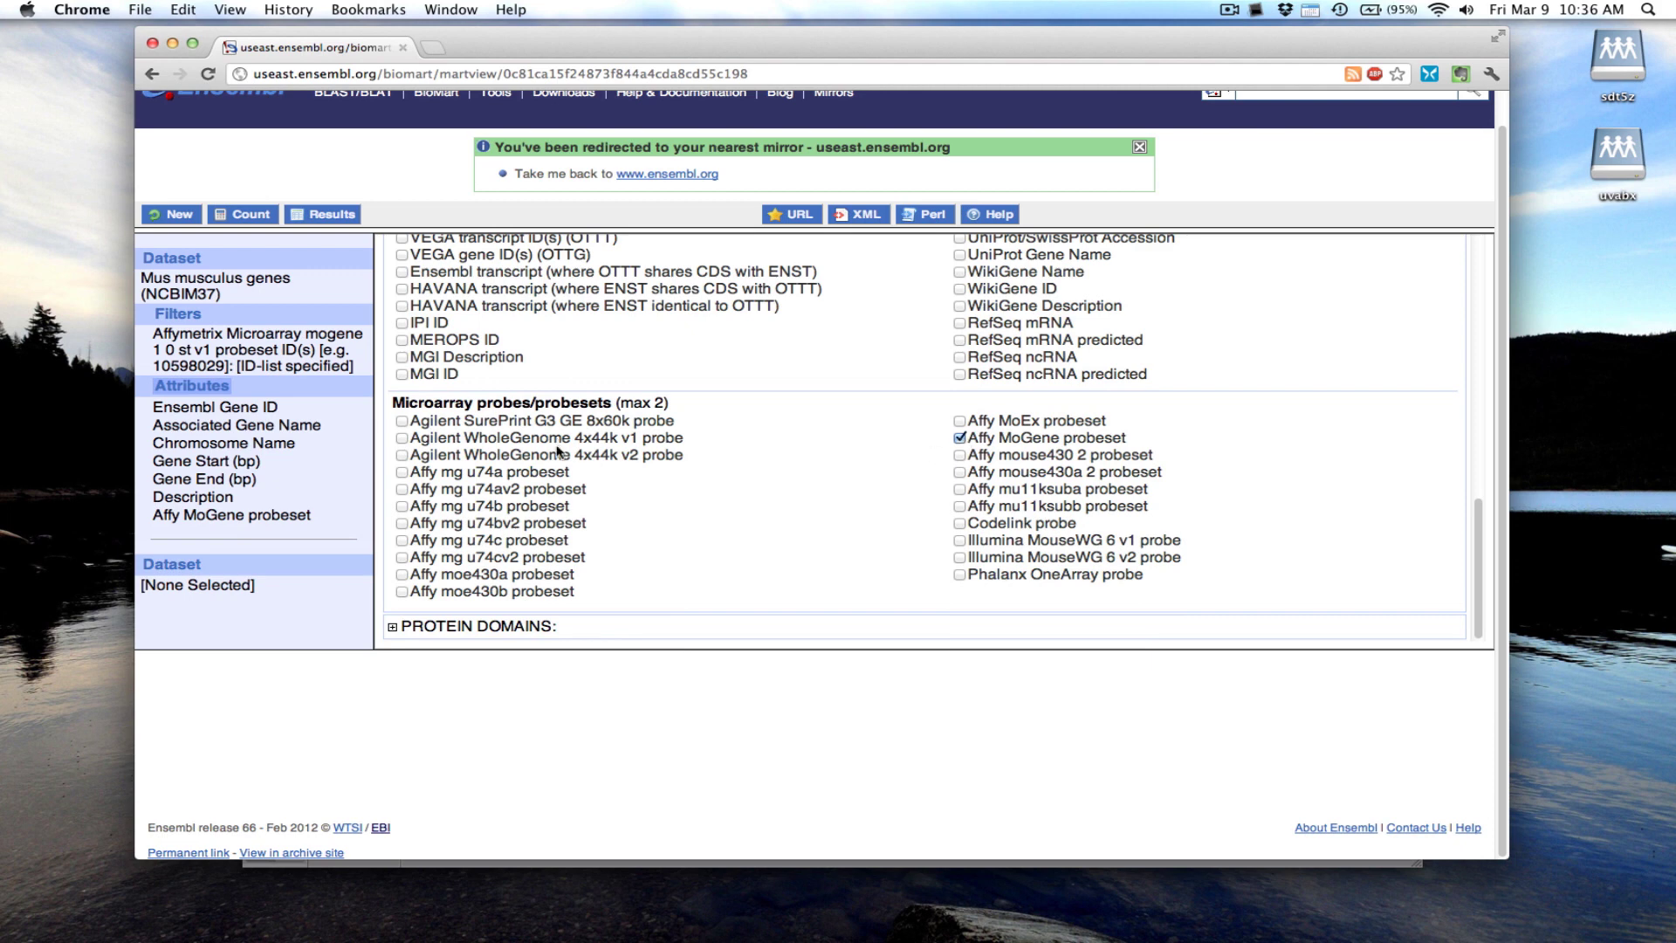
Show unique results only and export them to a file in XLS format as mart_export.xls
{"action": "left_click", "coordinate": [341, 223]}
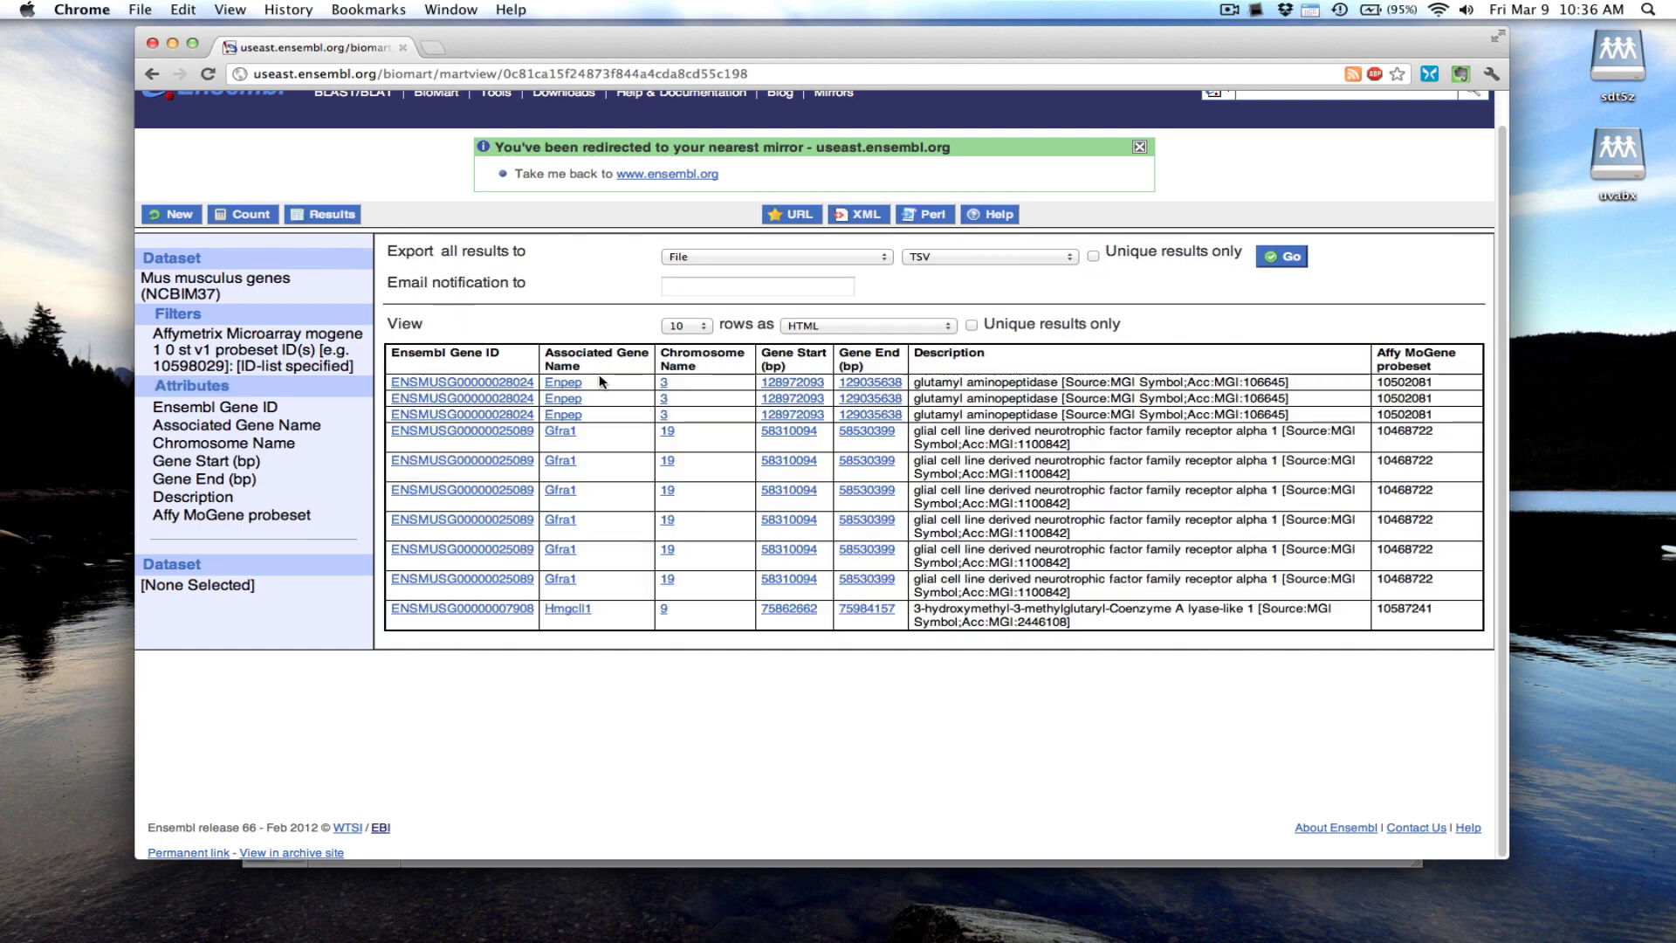
{"action": "left_click", "coordinate": [972, 325]}
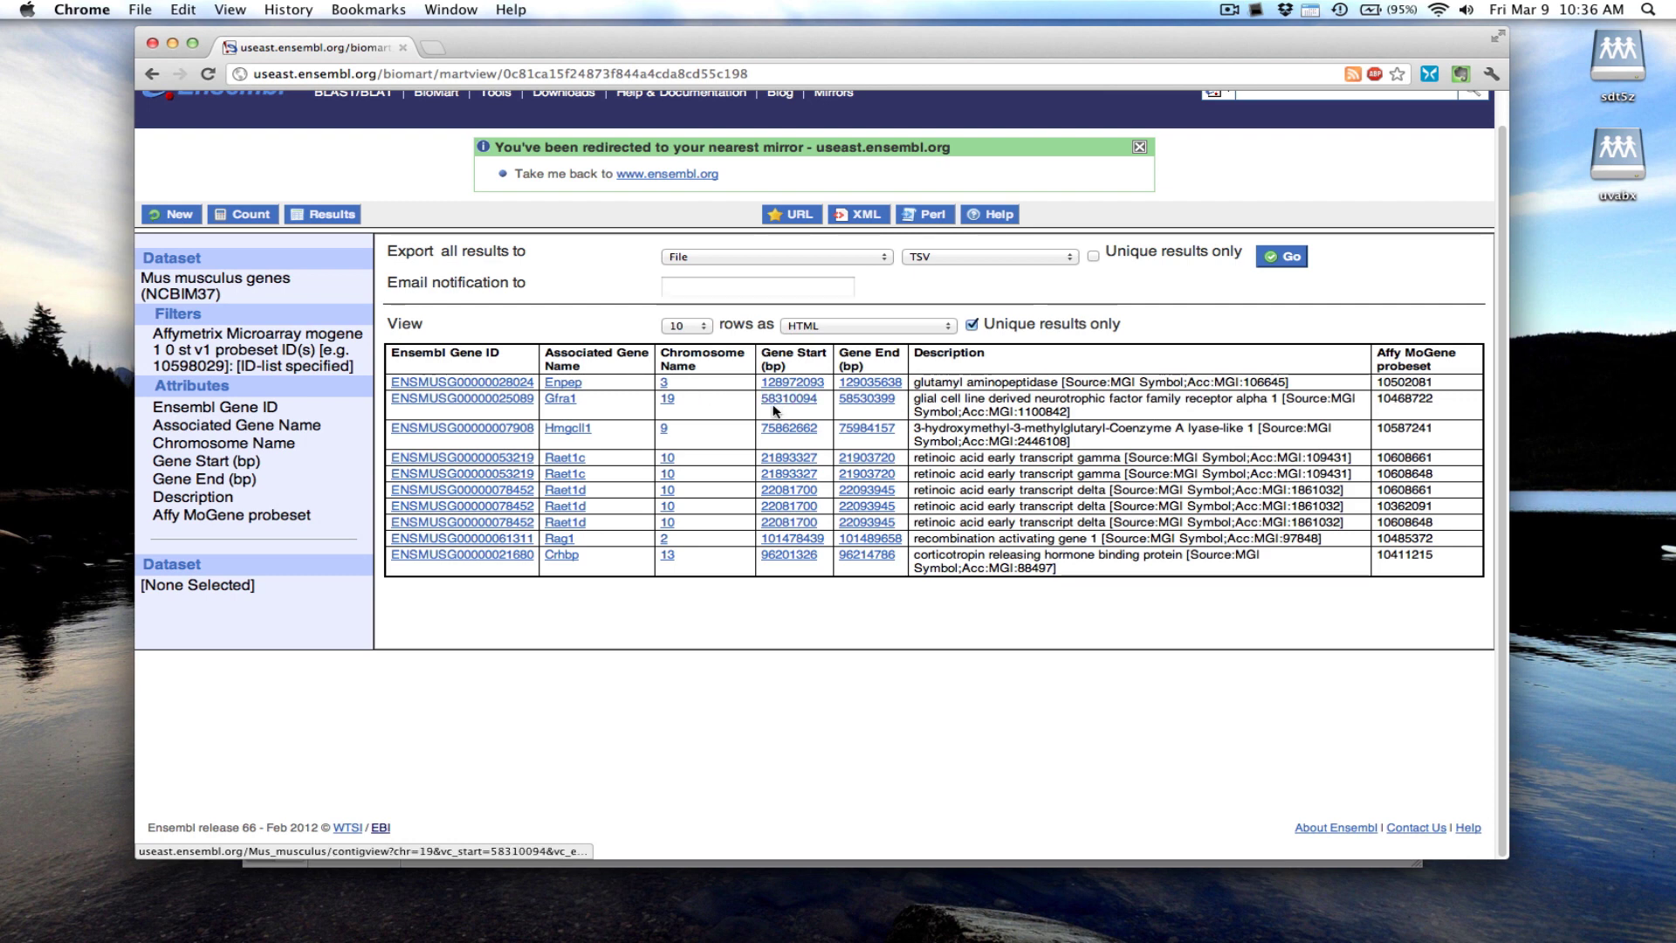
{"action": "left_click", "coordinate": [832, 259]}
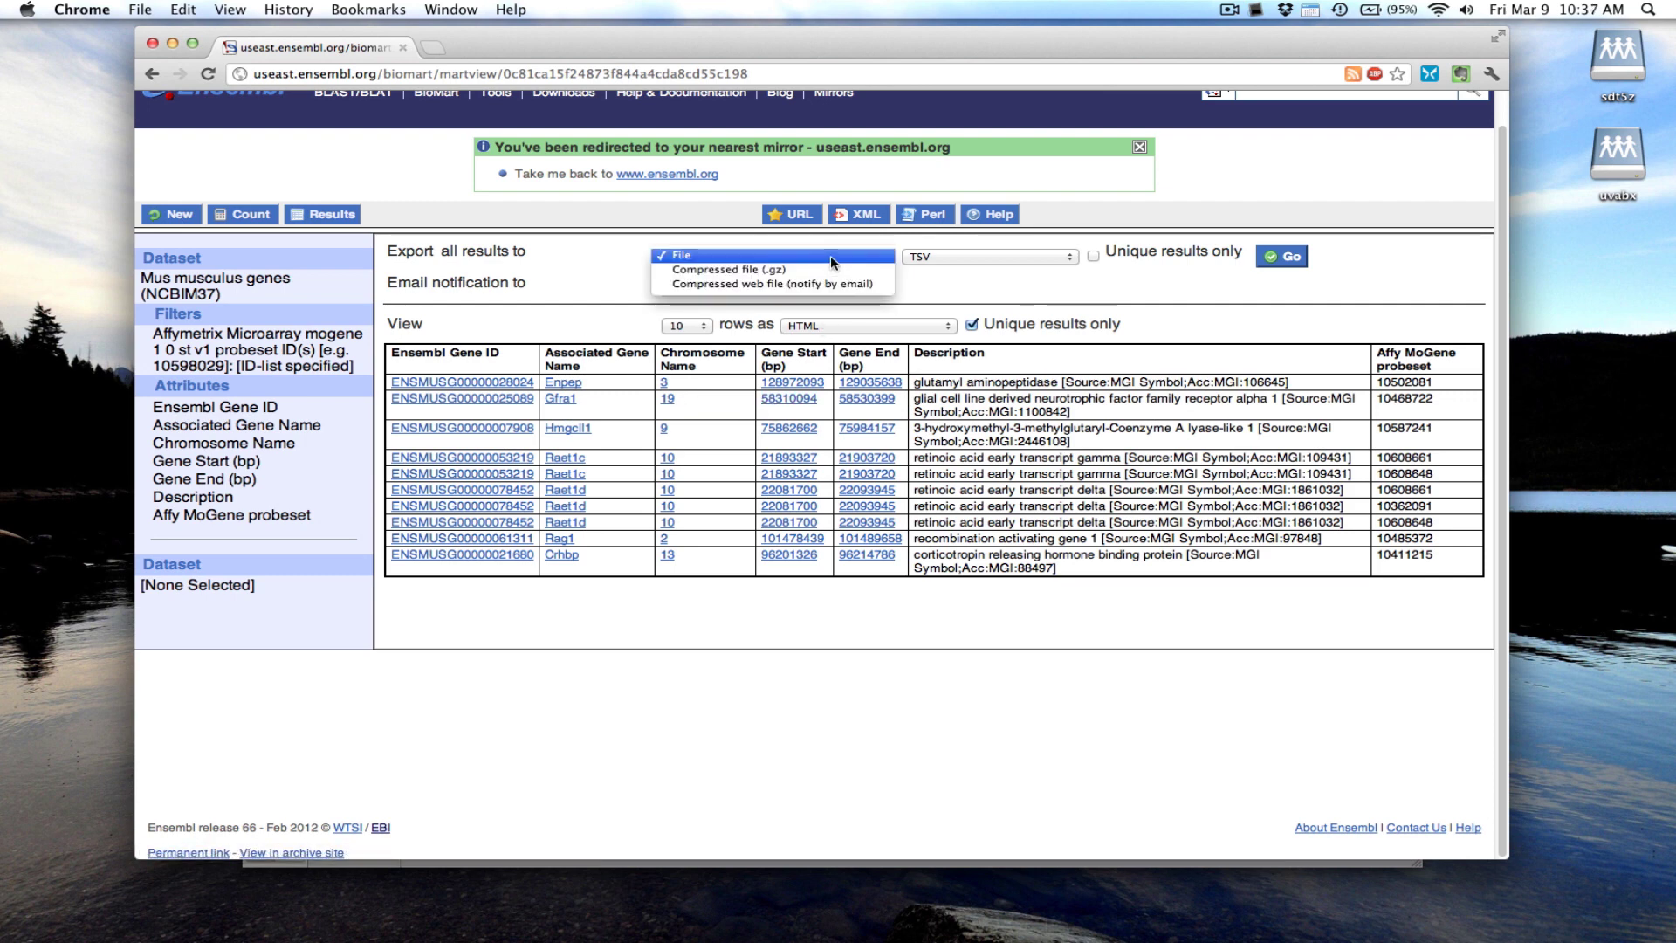
{"action": "left_click", "coordinate": [829, 262]}
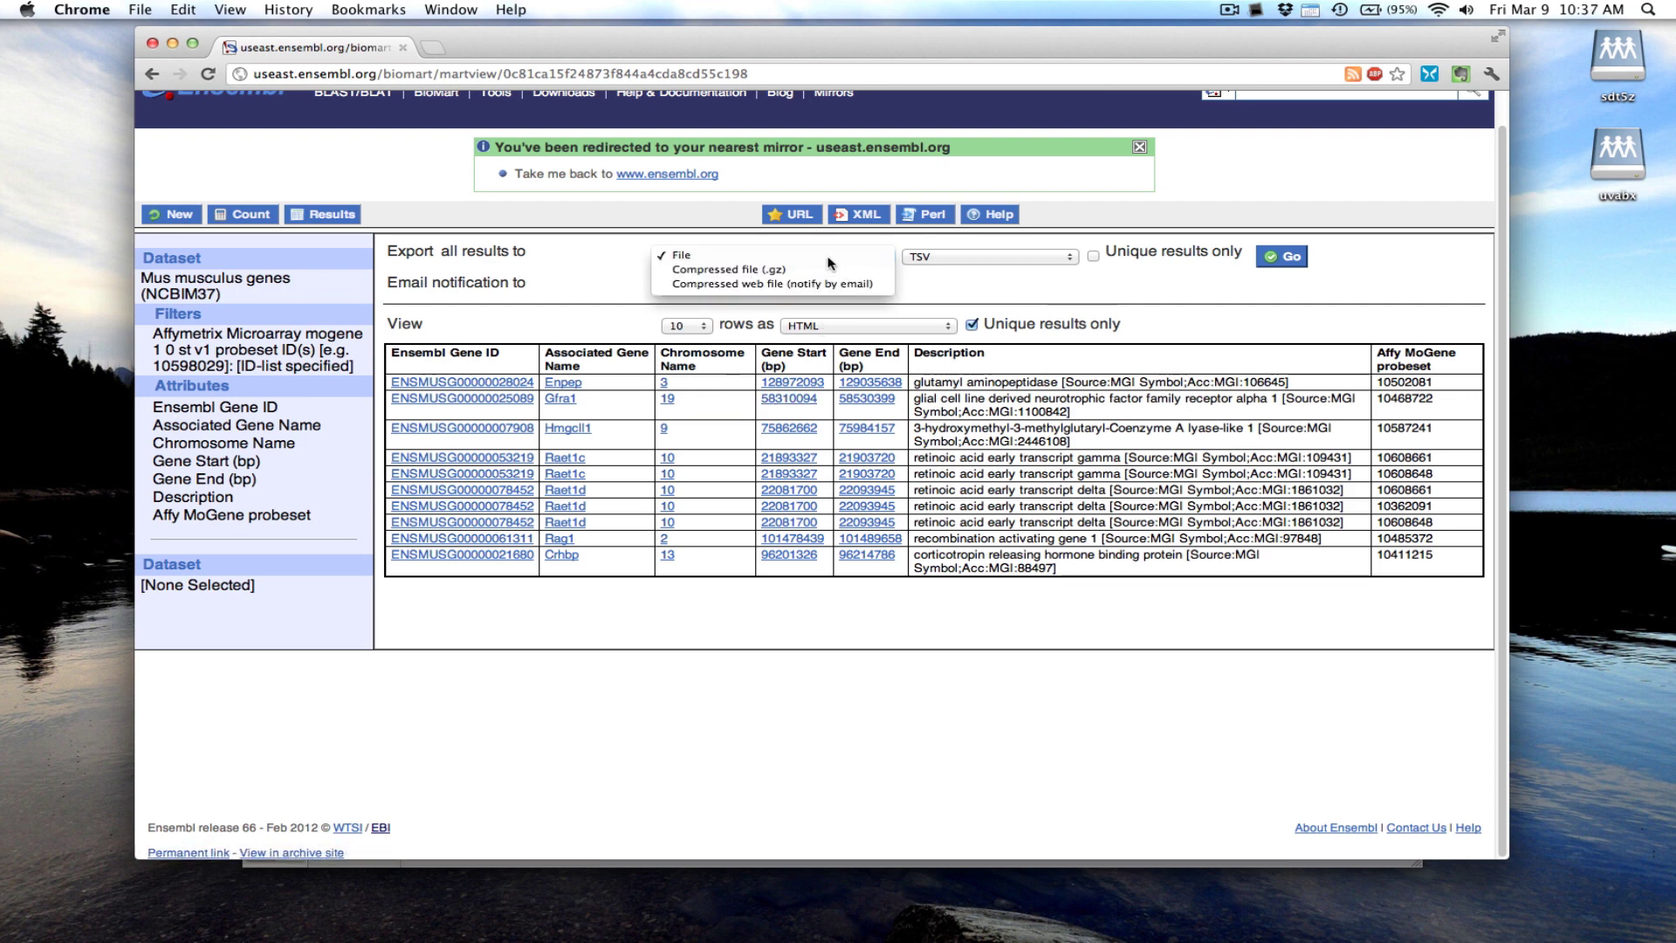
{"action": "left_click", "coordinate": [941, 264]}
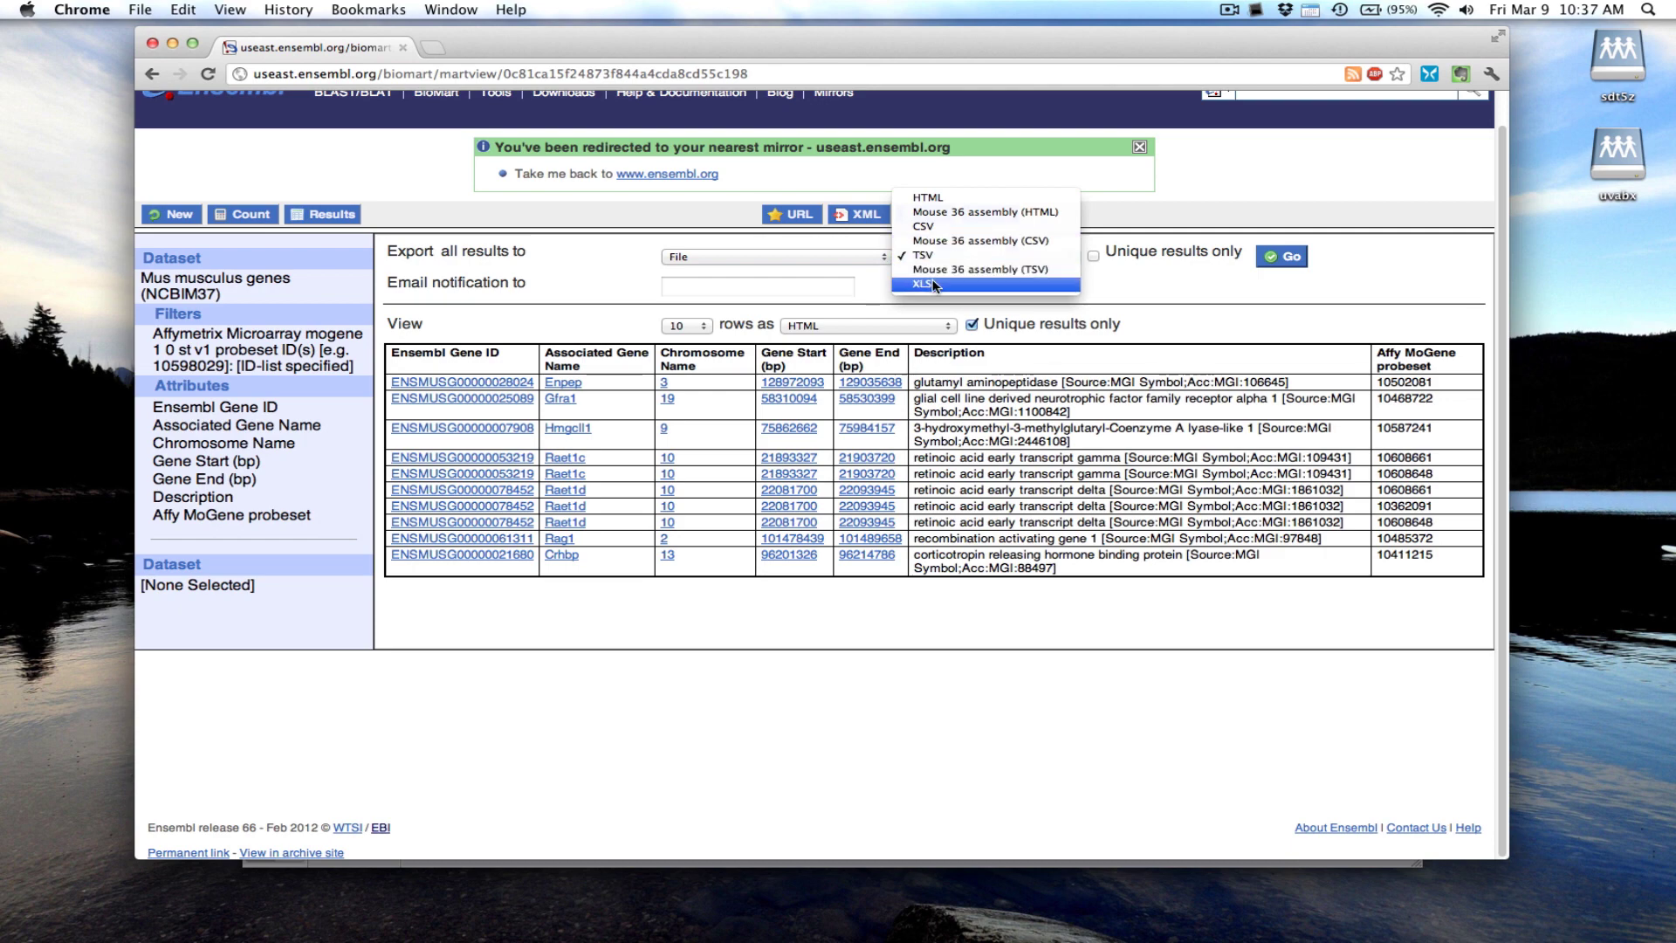
{"action": "left_click", "coordinate": [962, 283]}
{"action": "left_click", "coordinate": [1093, 256]}
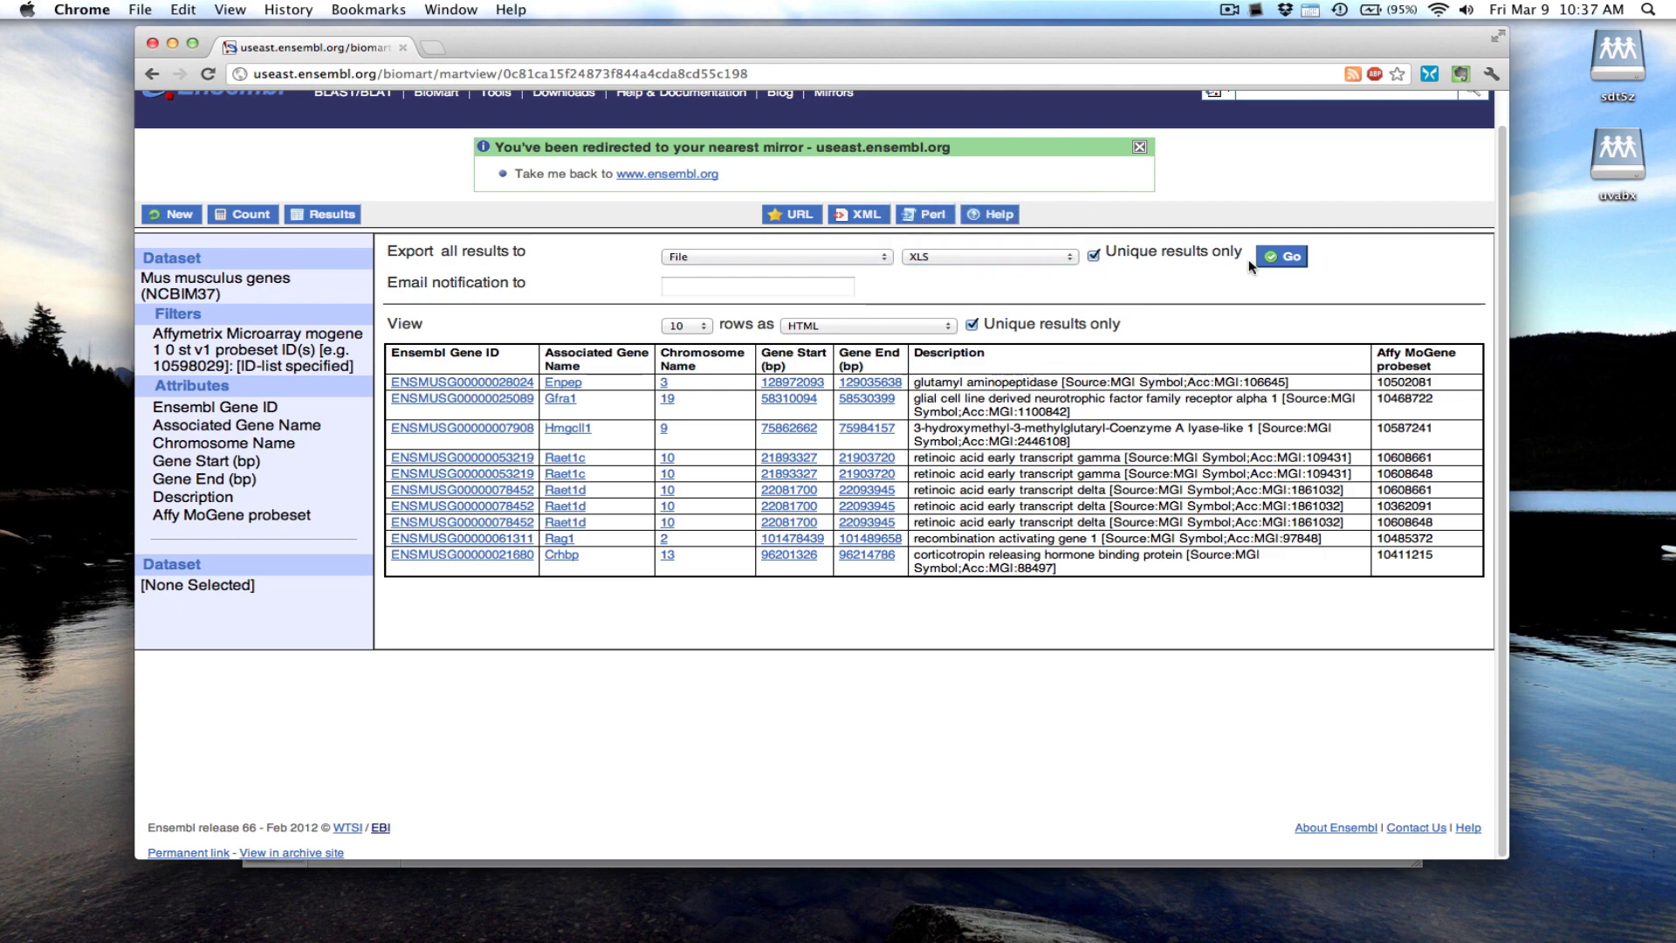
{"action": "left_click", "coordinate": [1286, 258]}
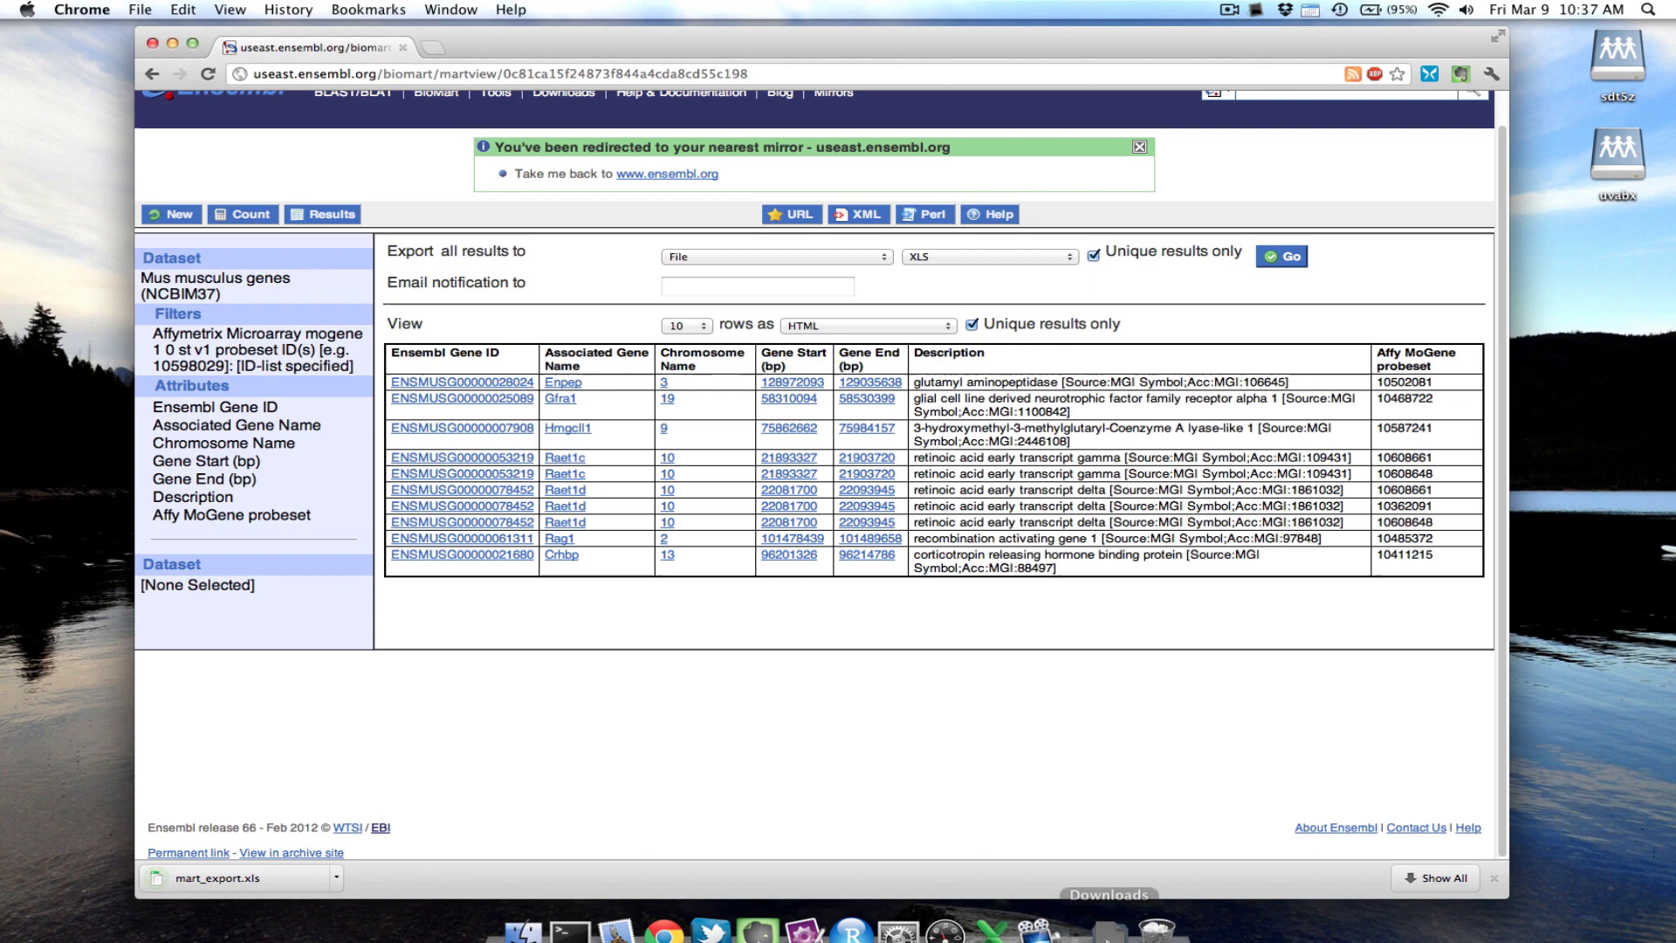
{"action": "left_click", "coordinate": [1109, 904]}
Open mart_export.xls in Excel and follow cell A2's gene ID link to the Enpep Ensembl page
{"action": "left_click", "coordinate": [1110, 869]}
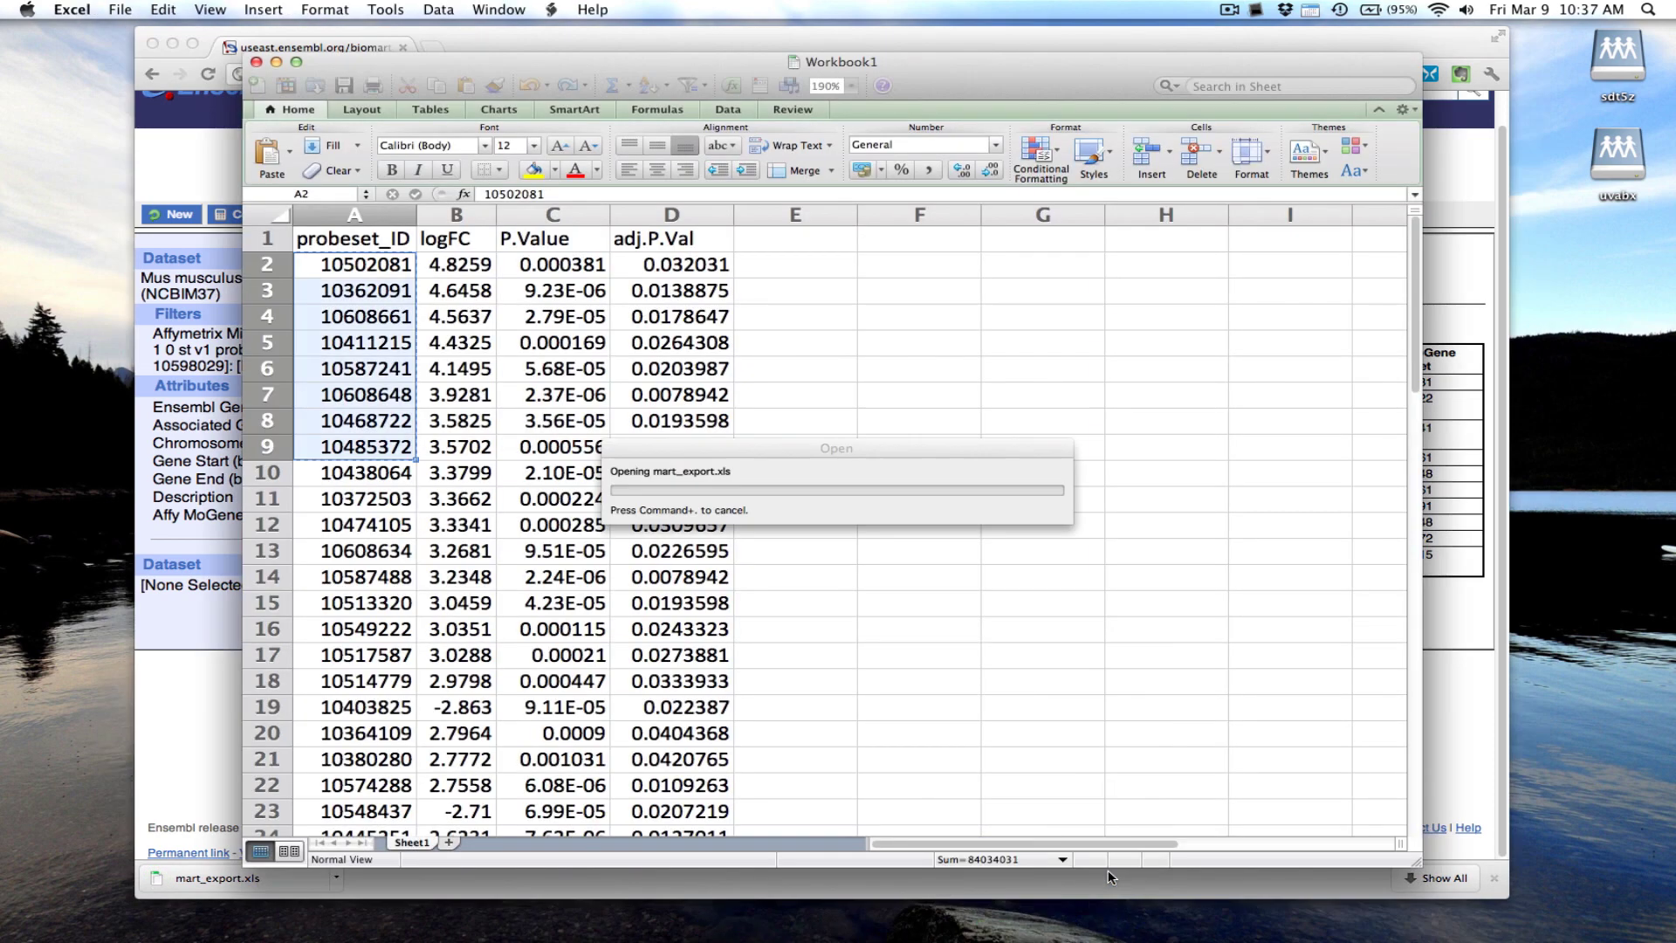
{"action": "left_click_drag", "start_coordinate": [406, 29], "coordinate": [576, 58]}
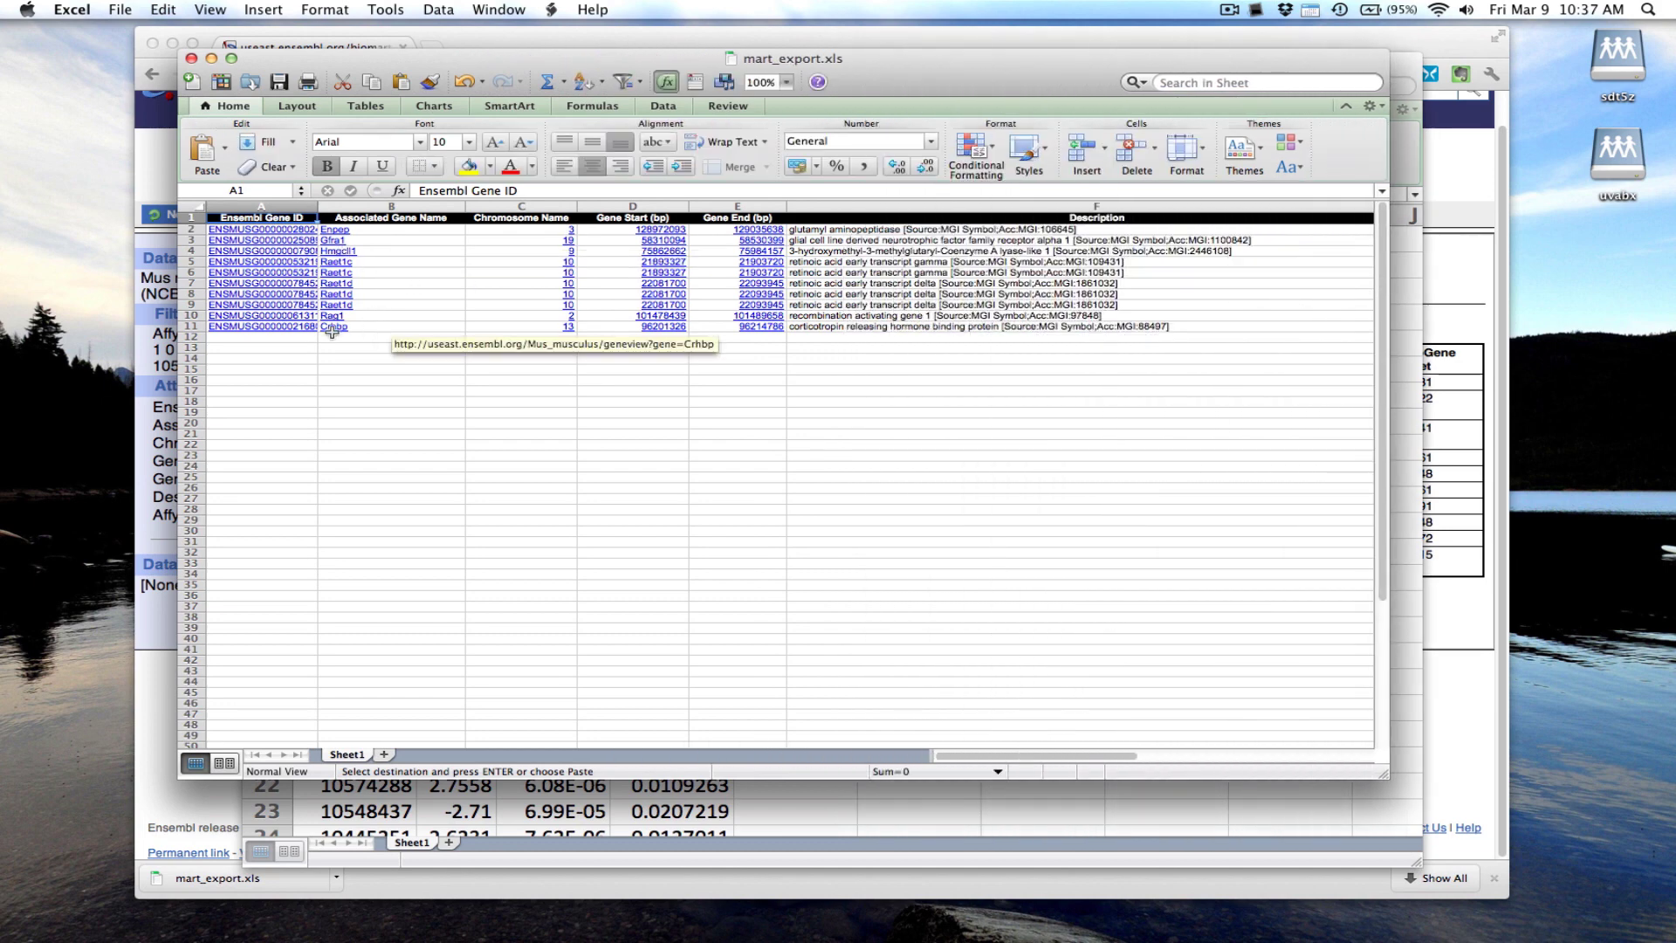
{"action": "double_click", "coordinate": [341, 232]}
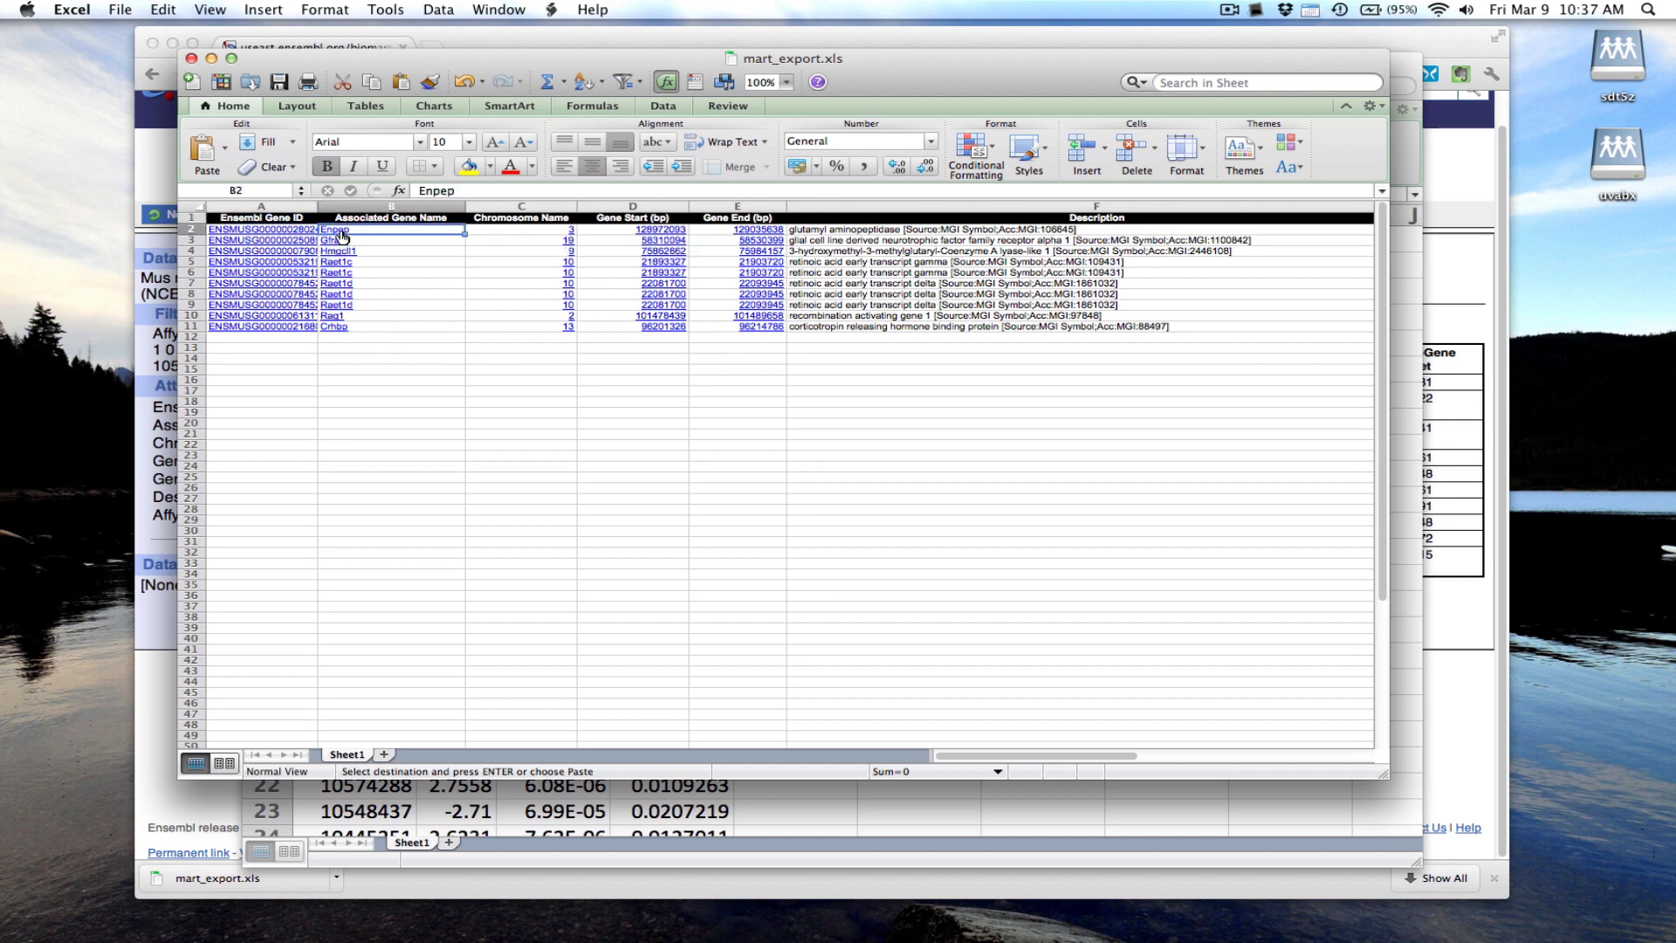
{"action": "double_click", "coordinate": [292, 230]}
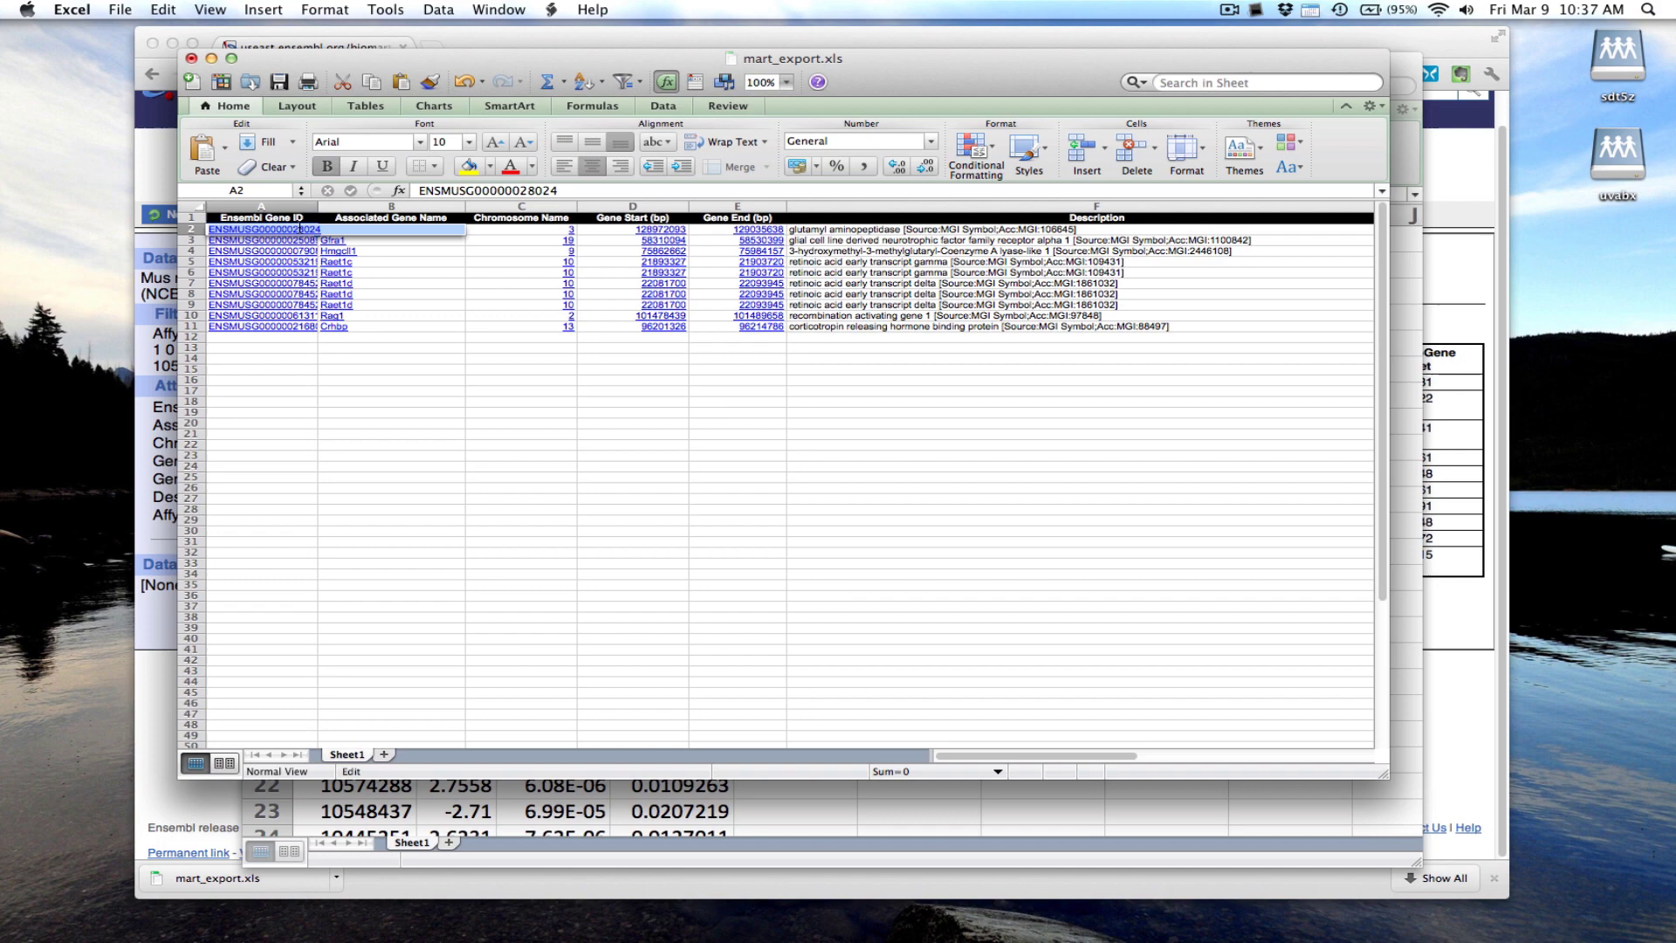
{"action": "left_click", "coordinate": [310, 231]}
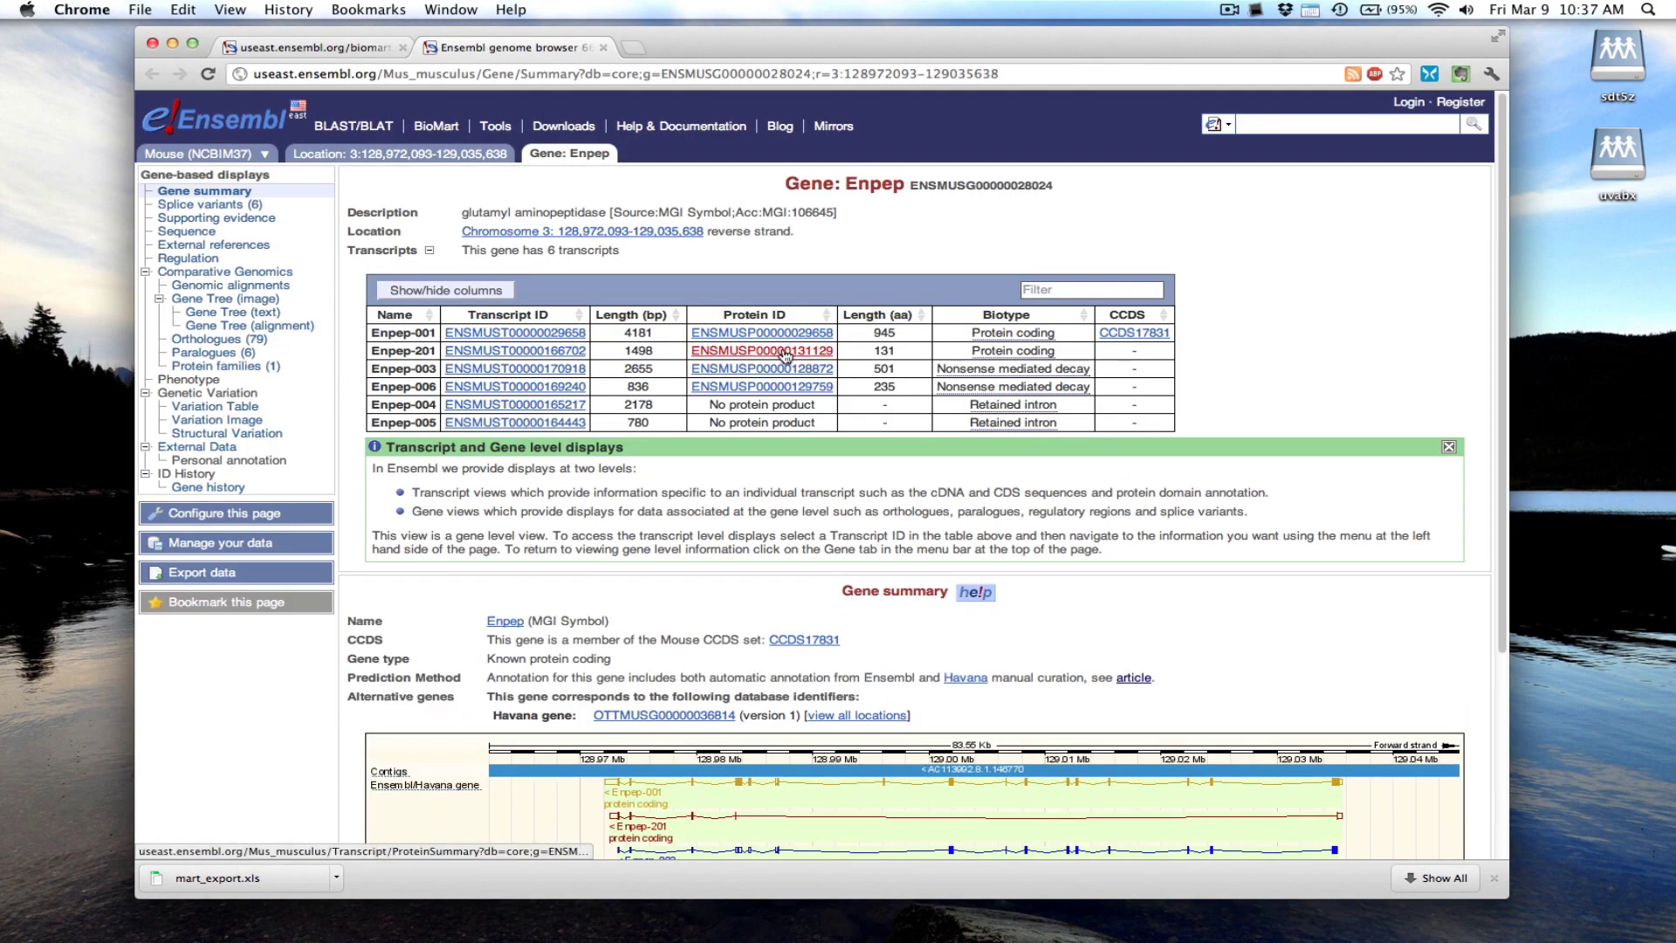
{"action": "scroll", "coordinate": [782, 361], "scroll_direction": "down", "scroll_amount": 1}
{"action": "scroll", "coordinate": [775, 363], "scroll_direction": "up", "scroll_amount": 1}
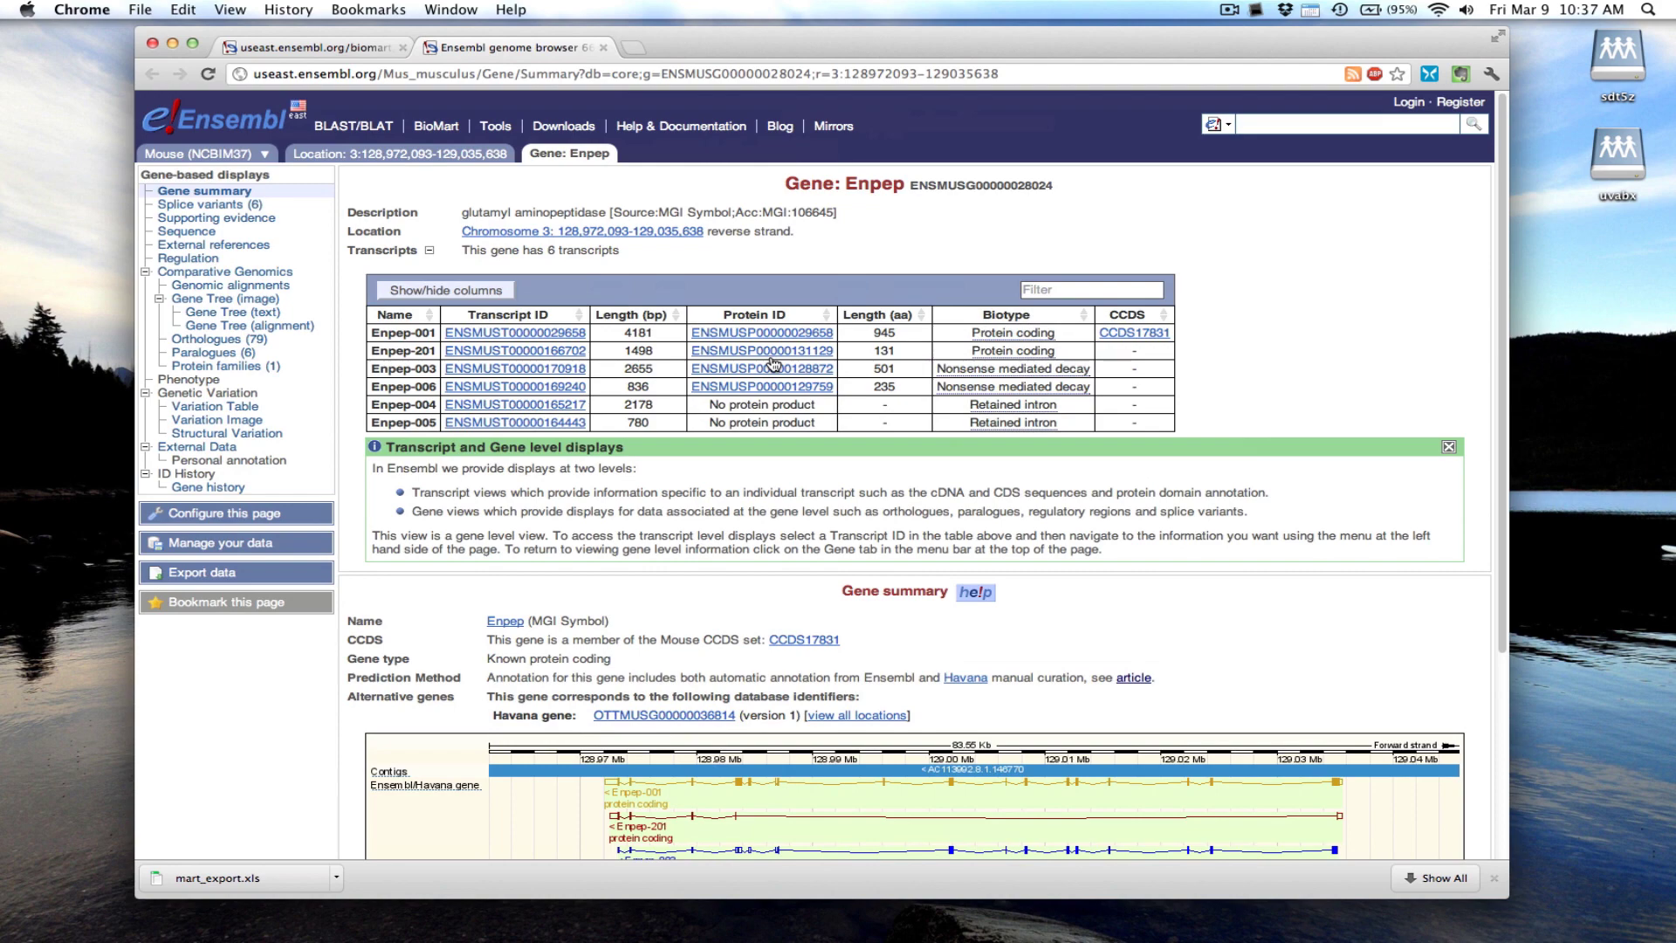
{"action": "scroll", "coordinate": [849, 670], "scroll_direction": "down", "scroll_amount": 2}
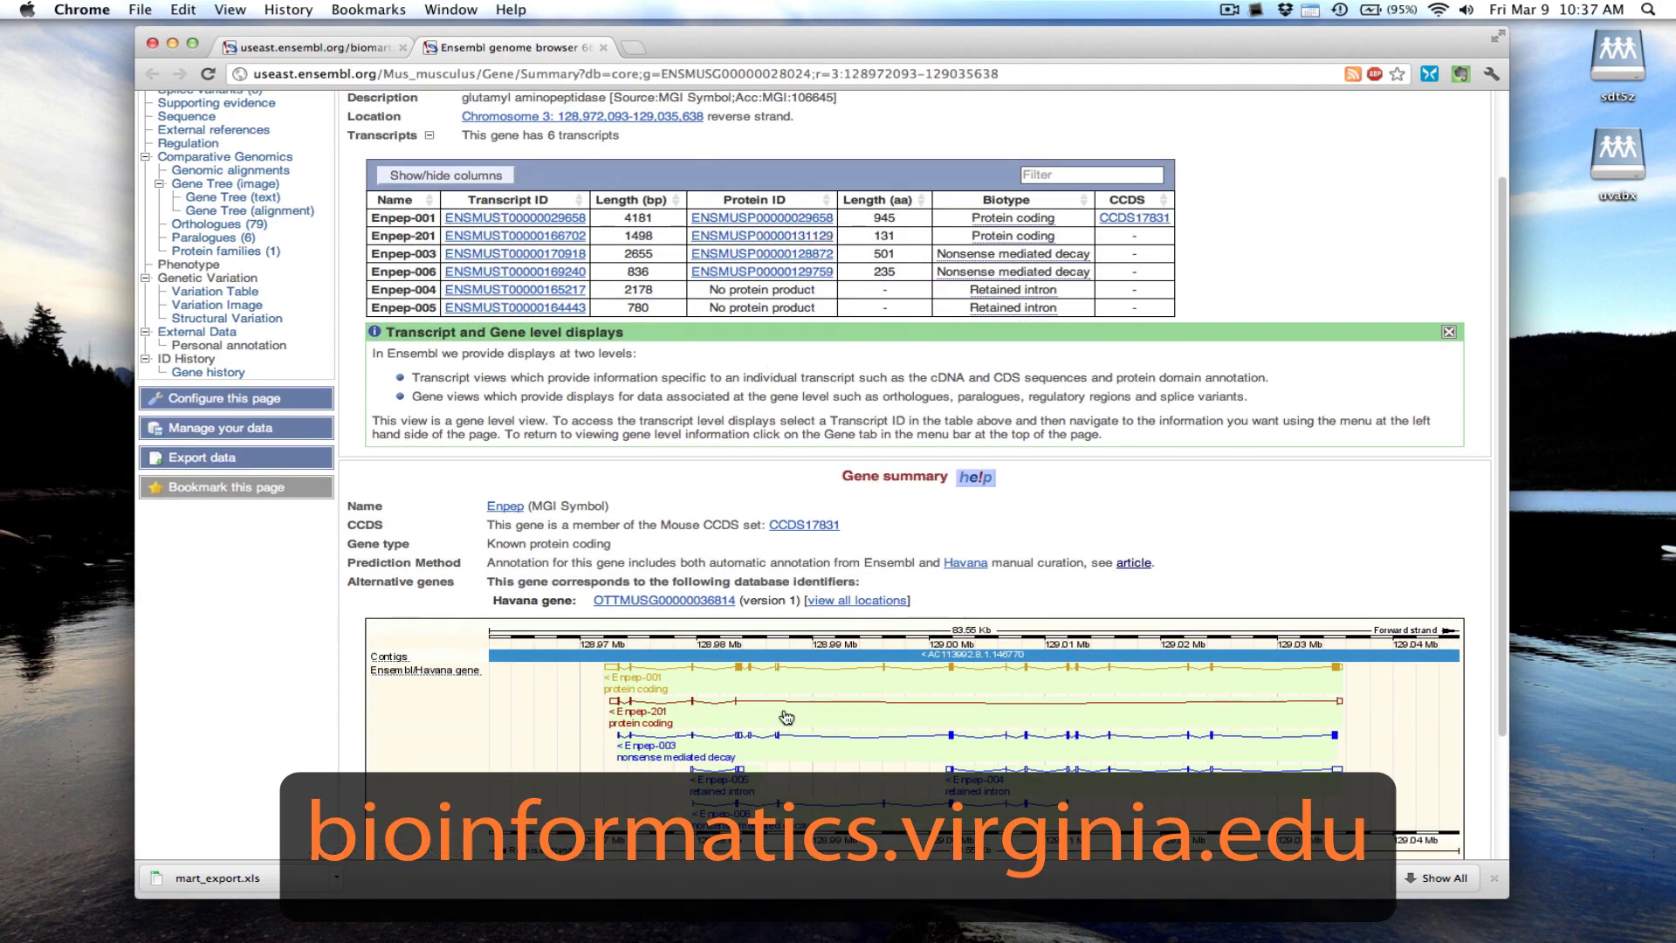